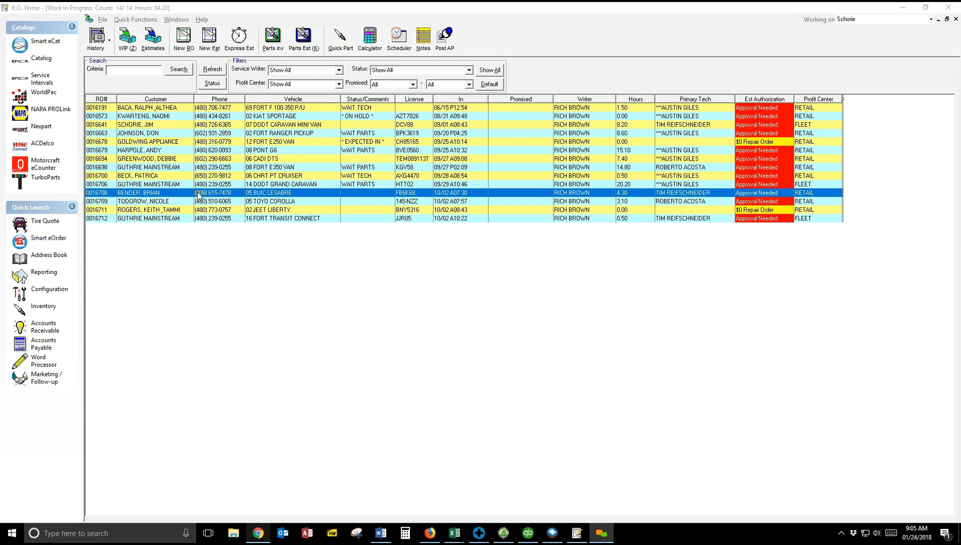
Open the 2005 Buick LeSabre repair order and check the front hub assembly part's details without editing them
double_click(269, 196)
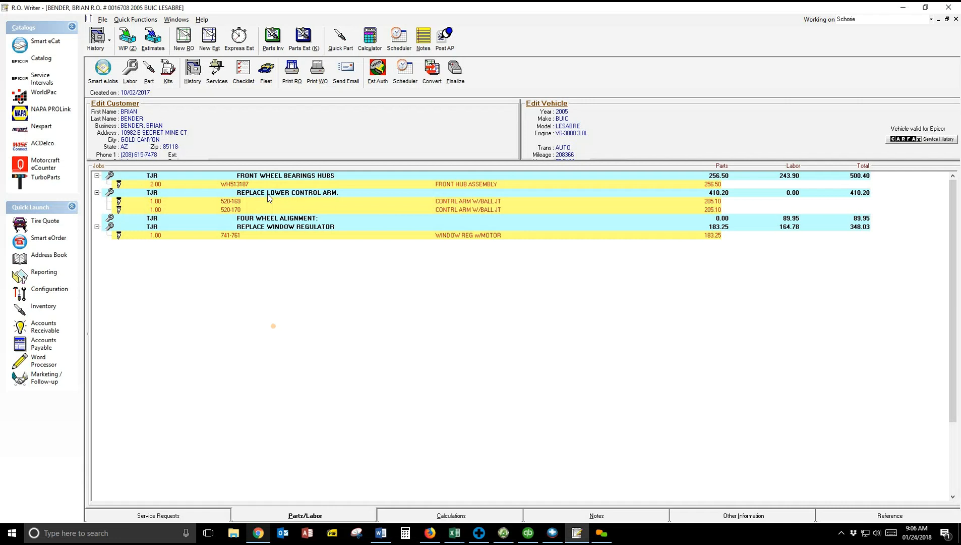
click(456, 184)
double_click(457, 184)
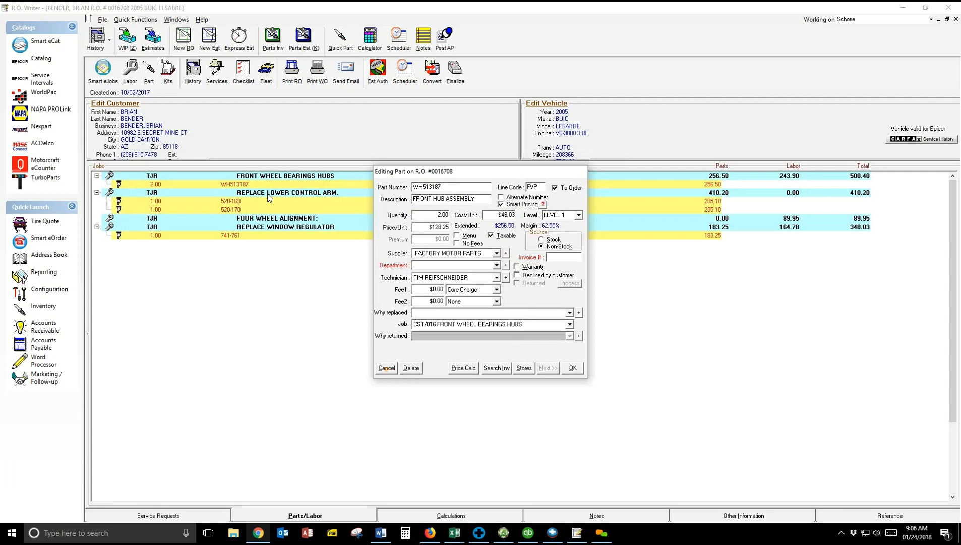
click(387, 367)
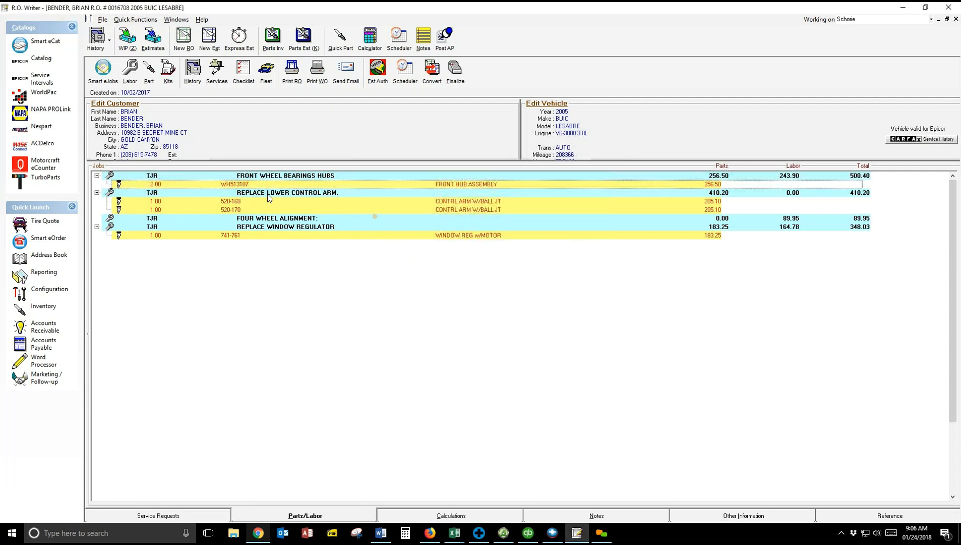
Start a Smart eJob for the repair order and choose the Oil Change job category
click(105, 78)
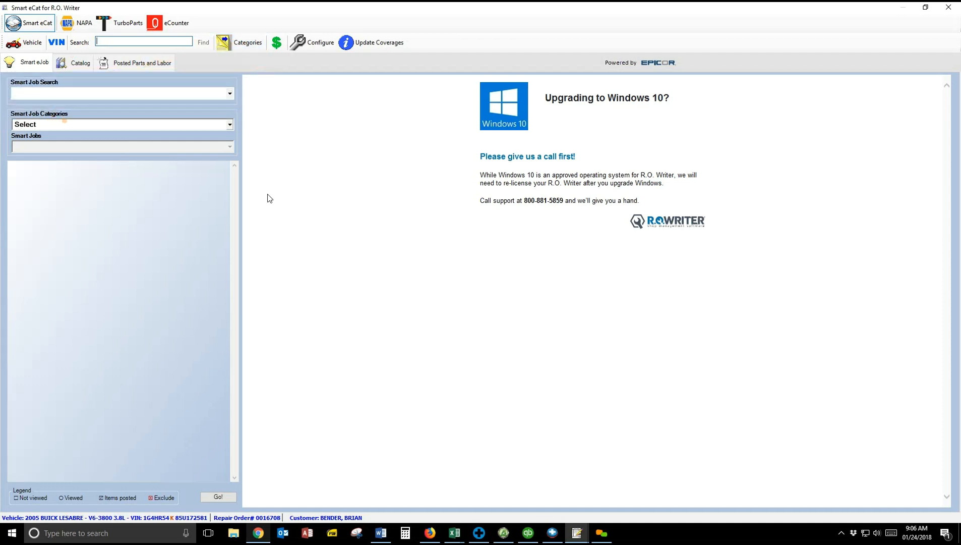
click(64, 123)
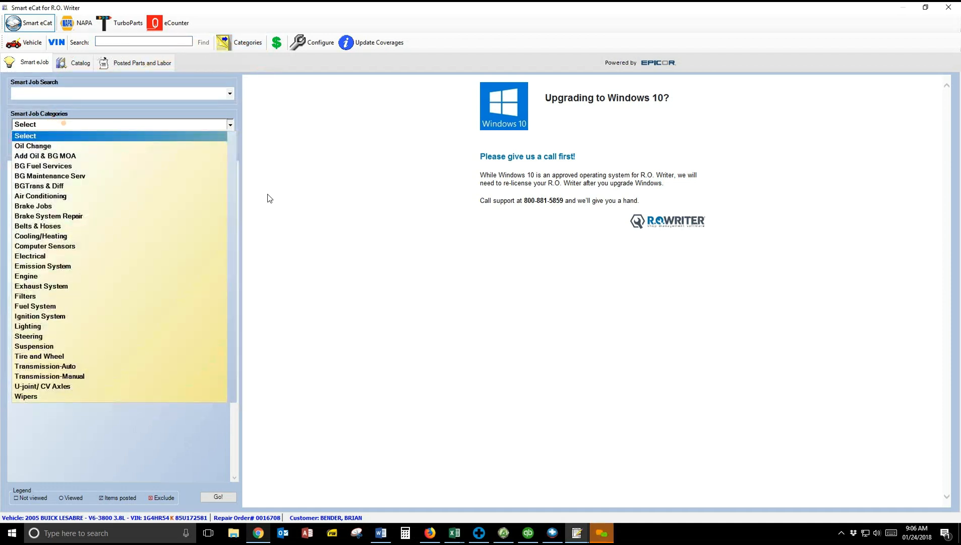
click(434, 76)
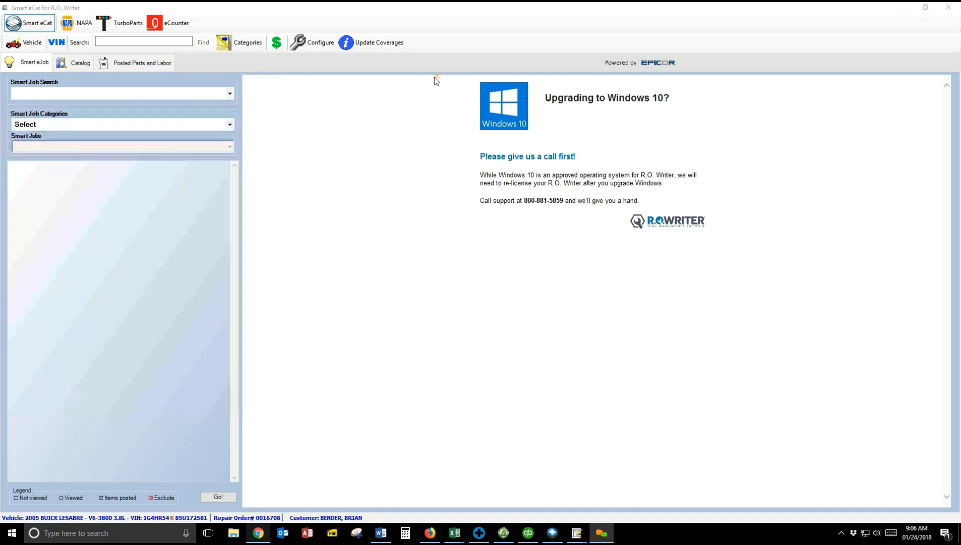
click(86, 125)
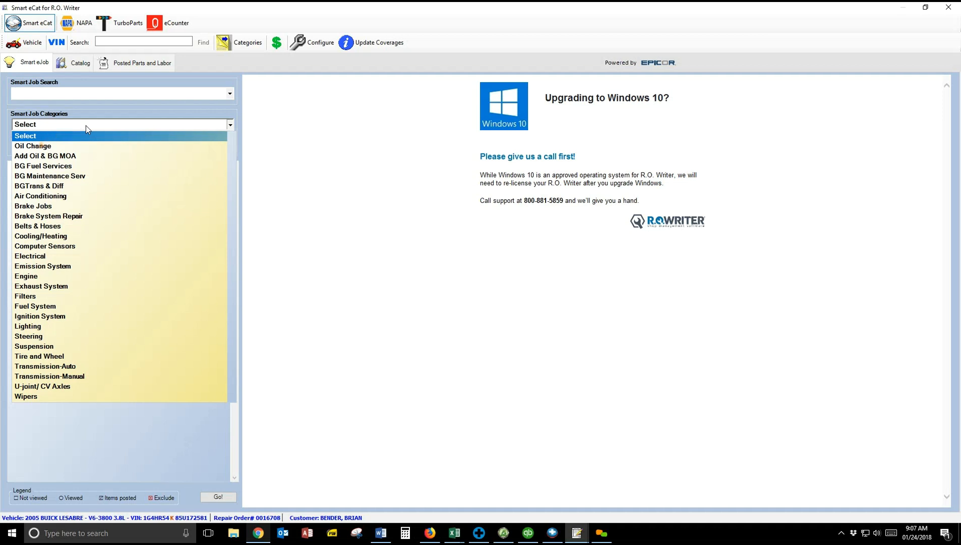
click(41, 146)
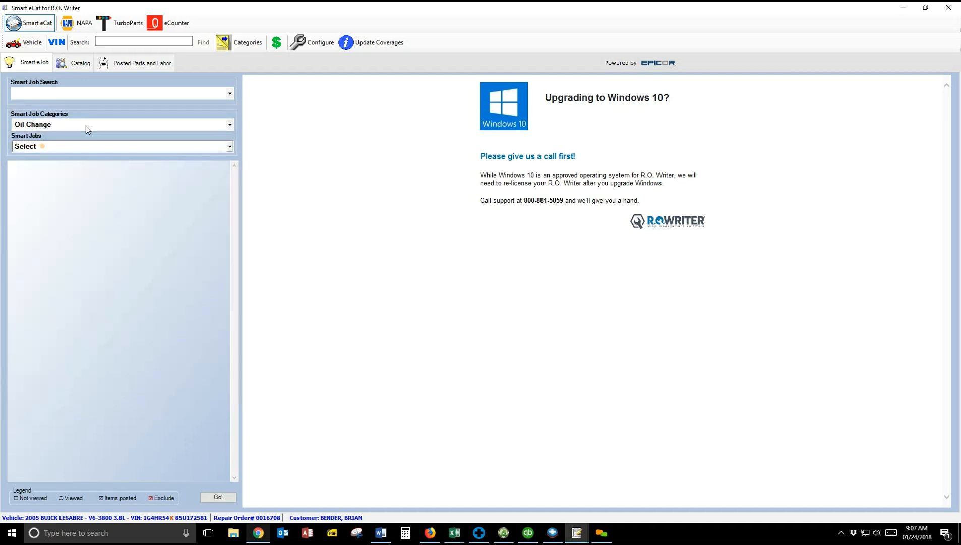
Select the 3,000 MILE MAINTENANCE SERVICE 5W30 smart job from the Oil Change category
click(72, 147)
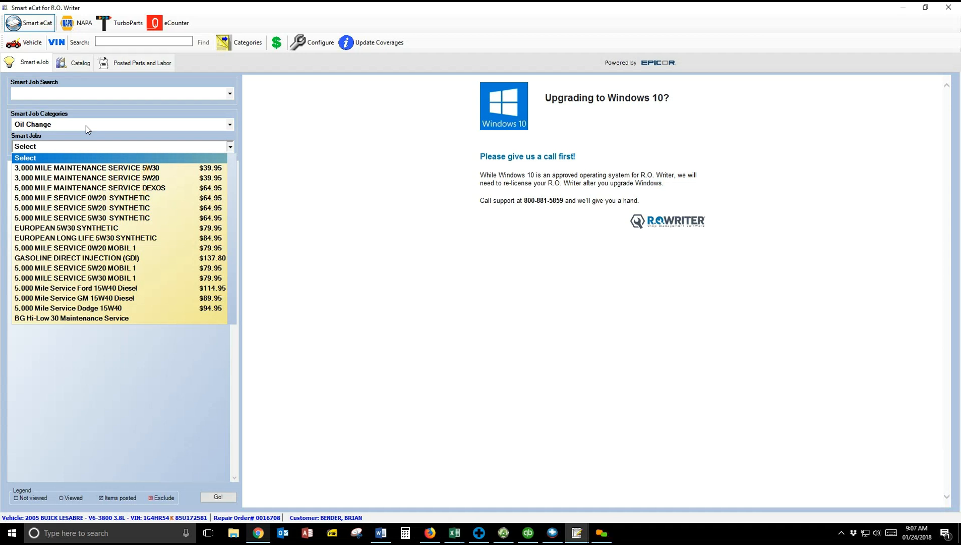
click(86, 126)
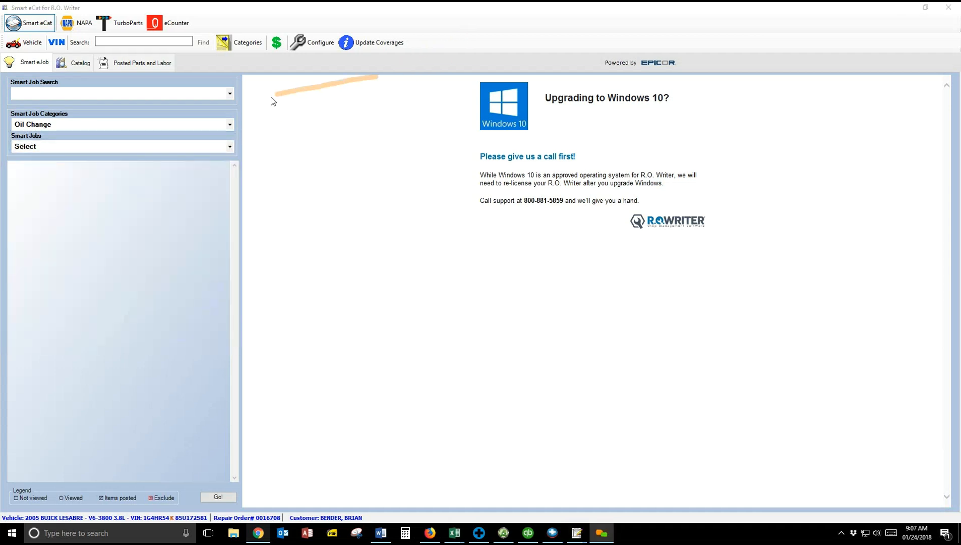
click(165, 146)
key(Down)
key(Return)
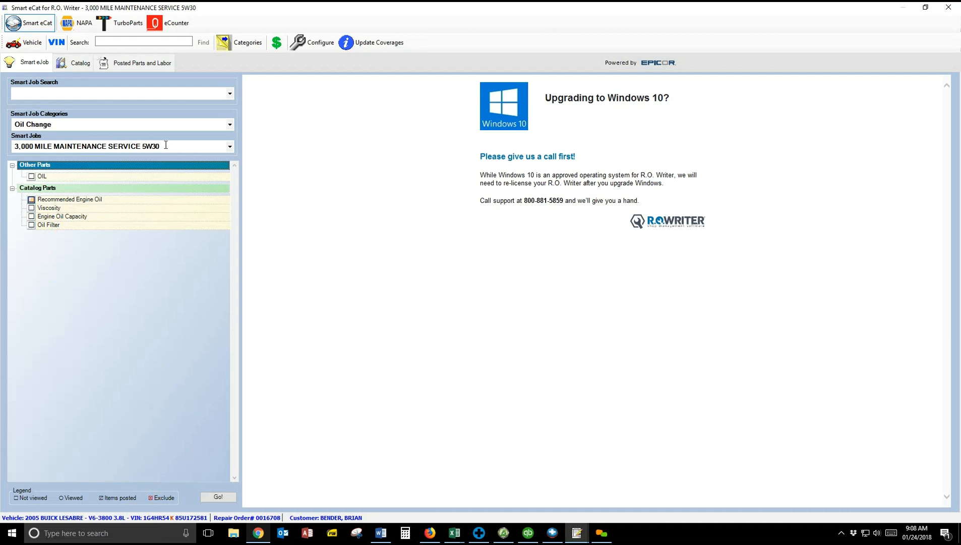
Run the smart job's catalog lookup, skip the recommended engine oil entries and select the recommended 5W-30 viscosity
click(32, 199)
click(31, 199)
click(31, 199)
click(31, 199)
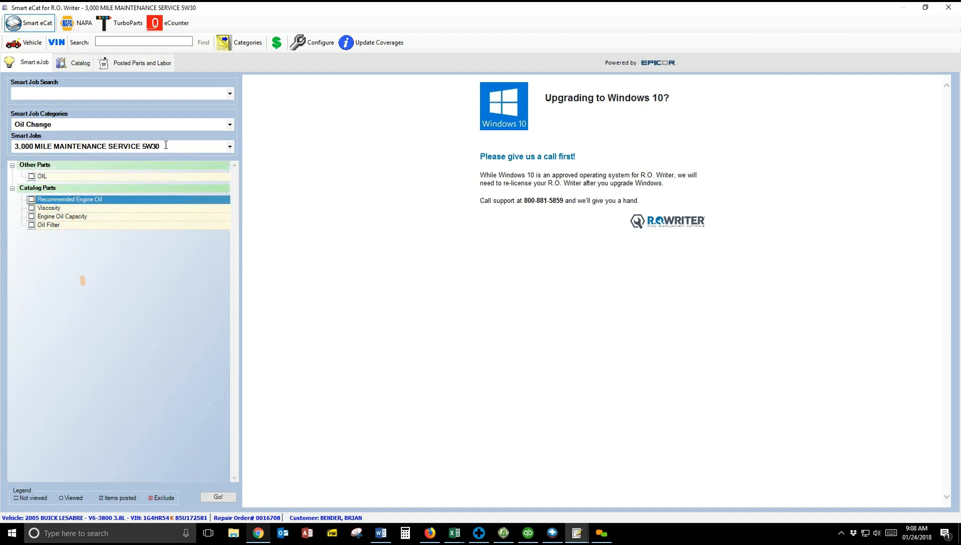
click(224, 498)
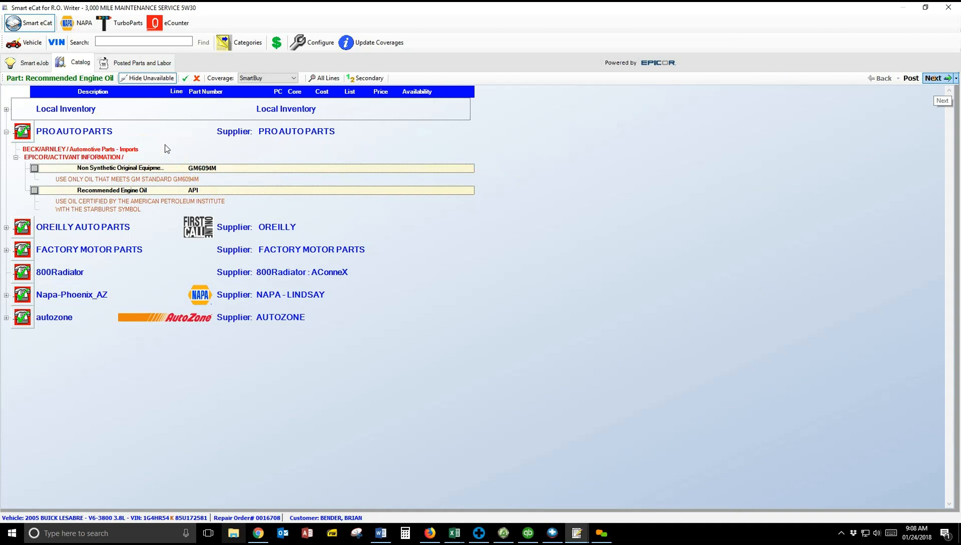
click(934, 78)
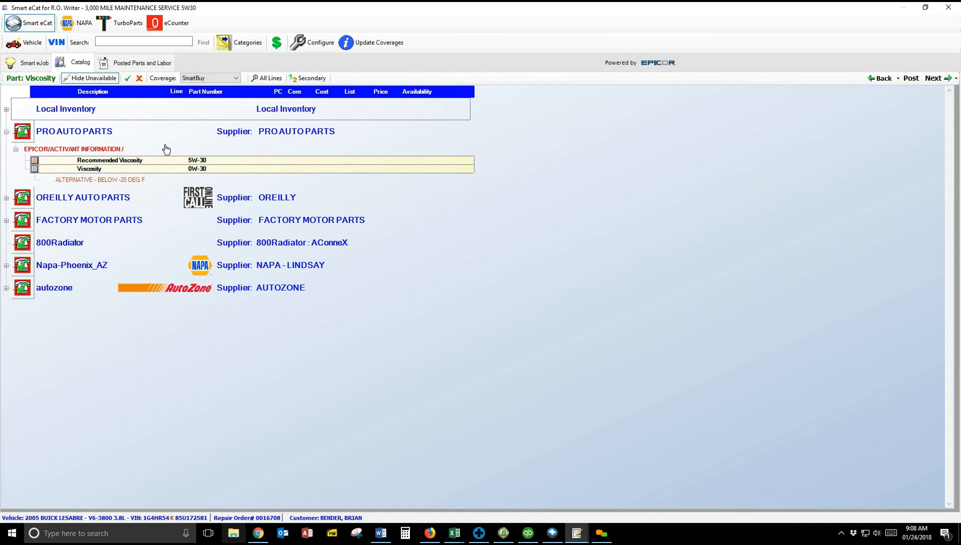
click(35, 160)
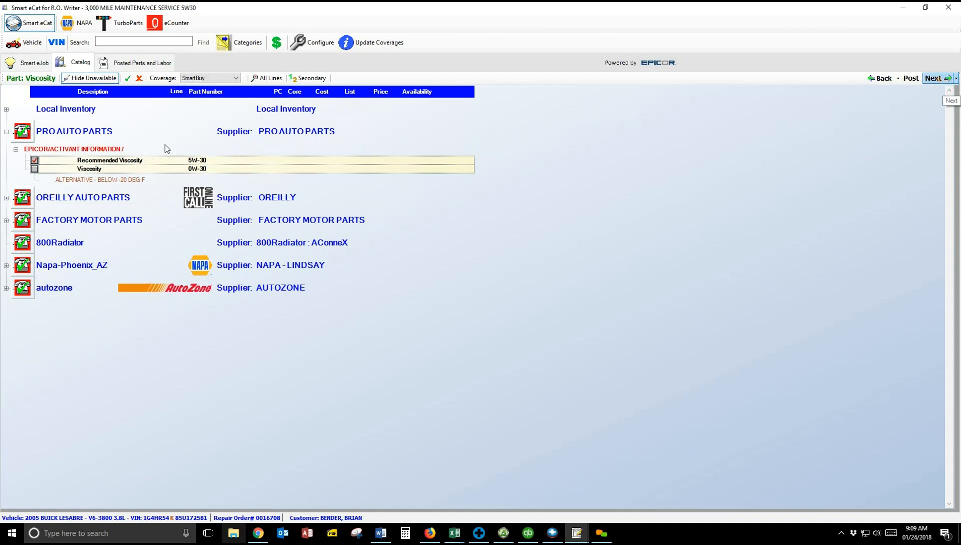
Select the 4.5-quart engine oil capacity and the PO111 oil filter from local inventory, and post the selections
click(936, 78)
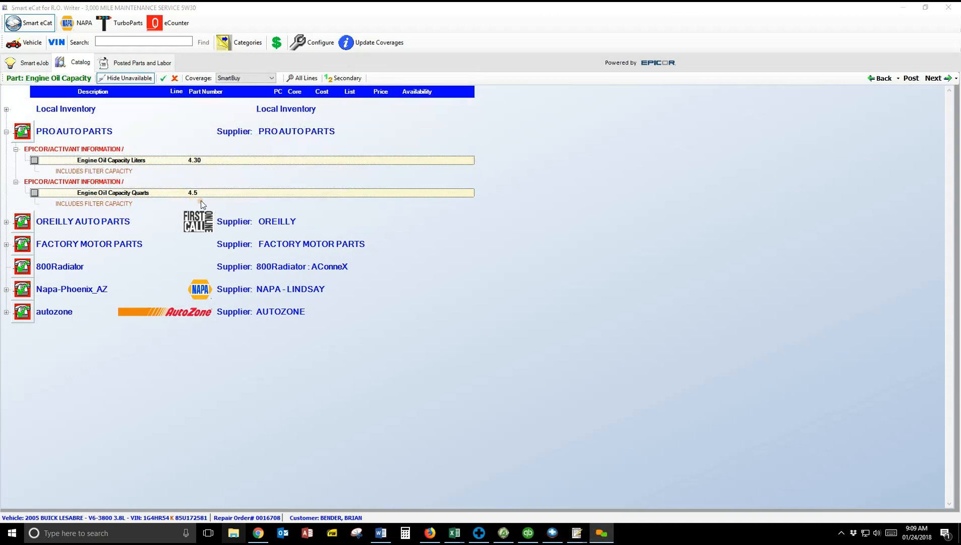
click(35, 192)
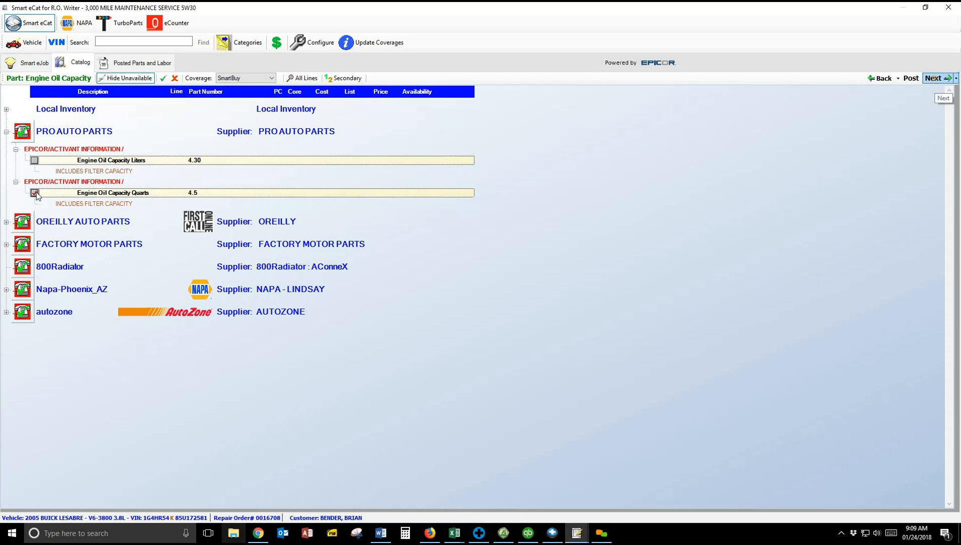
click(934, 78)
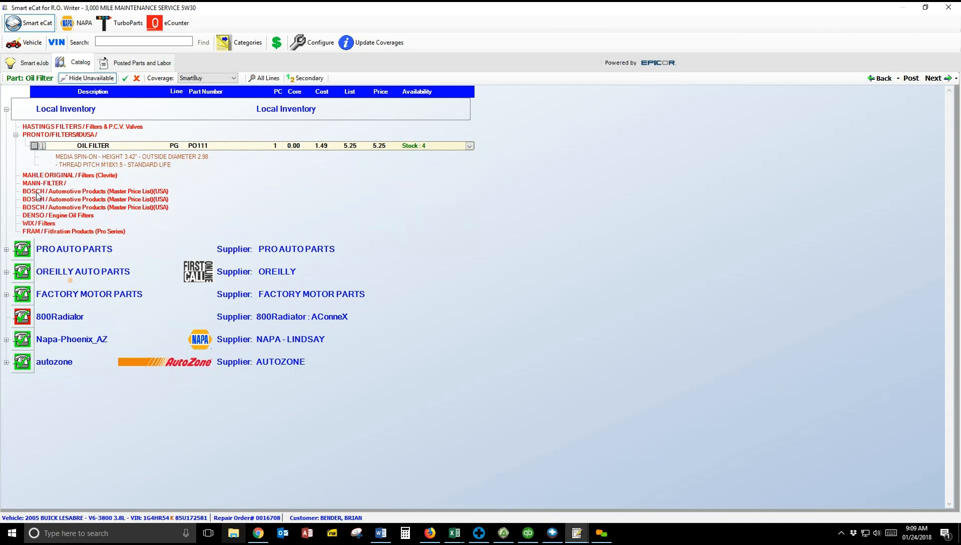
click(34, 145)
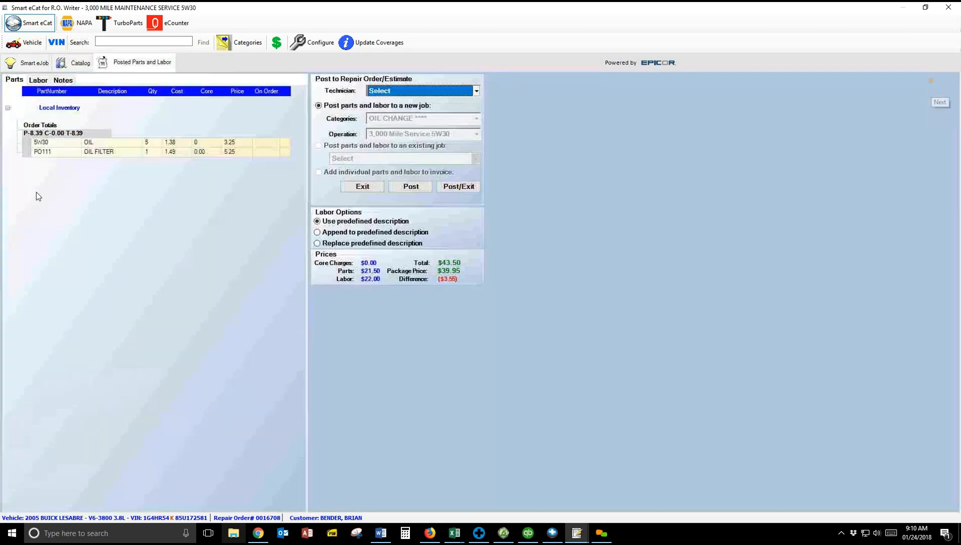
click(911, 77)
Set the quantity of the 5W30 oil part to 4.5
click(148, 142)
drag(150, 142, 142, 141)
text(4.5)
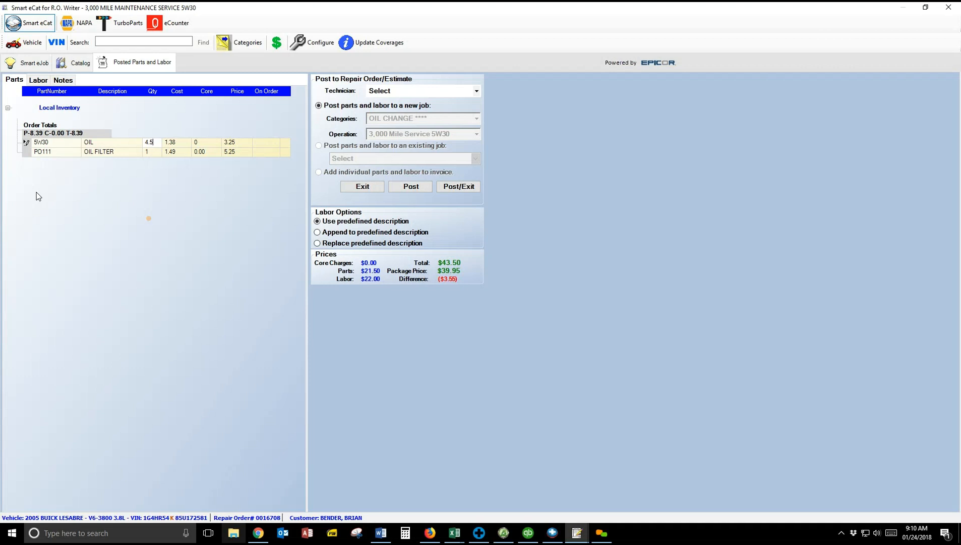
Assign the technician to the oil change, post its parts and labor as a new job and return to the repair order
click(394, 92)
click(419, 90)
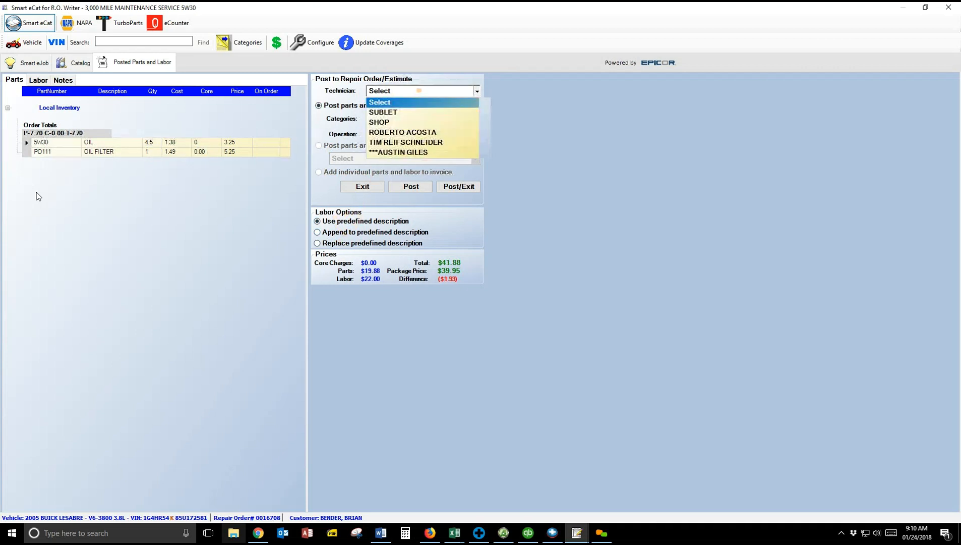
click(406, 142)
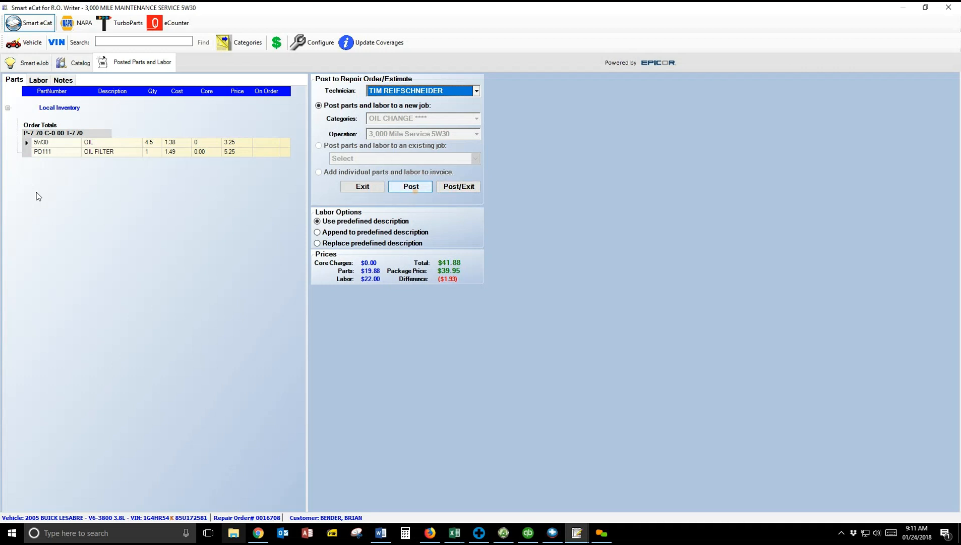
click(459, 186)
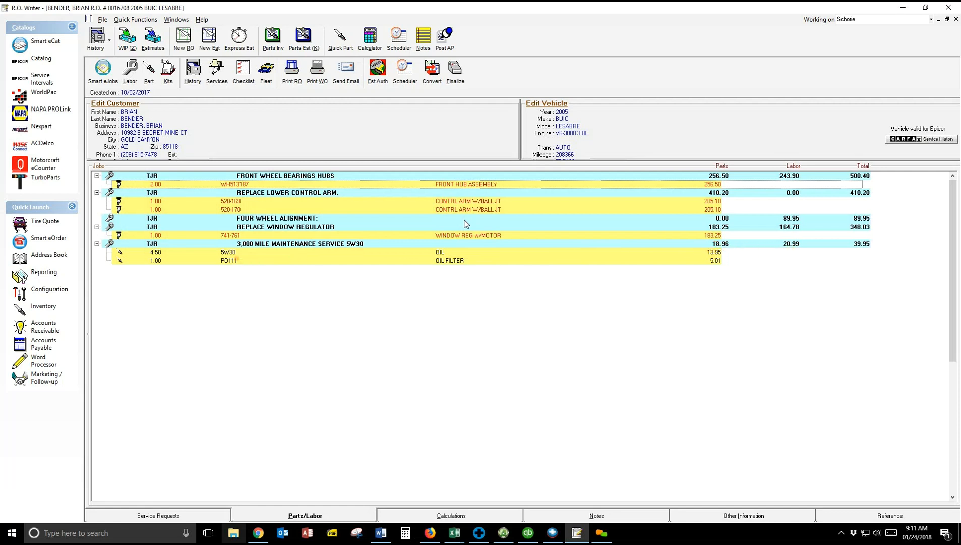
Add a labor job with category COOLING SYSTEM and operation 003 REMOVE & REPLACE WATER PUMP
click(216, 252)
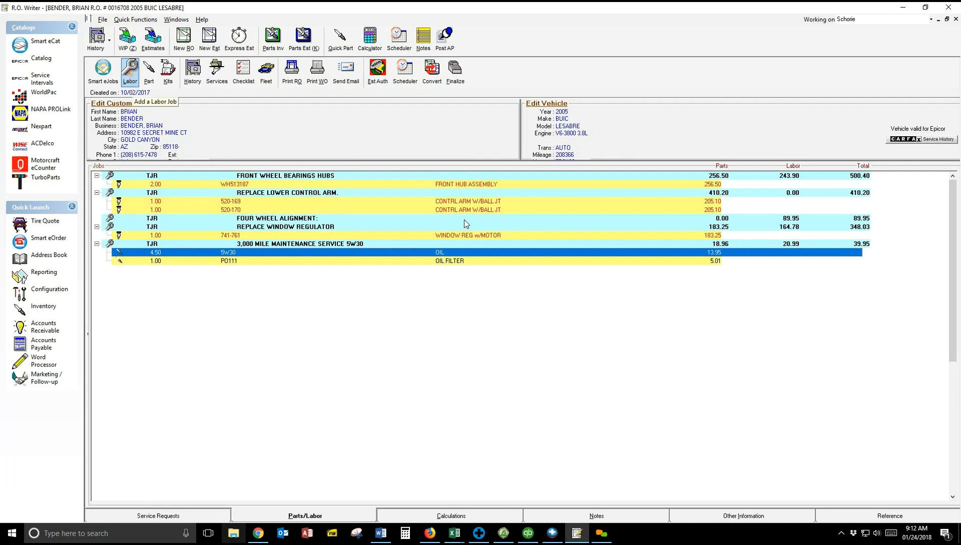
click(130, 71)
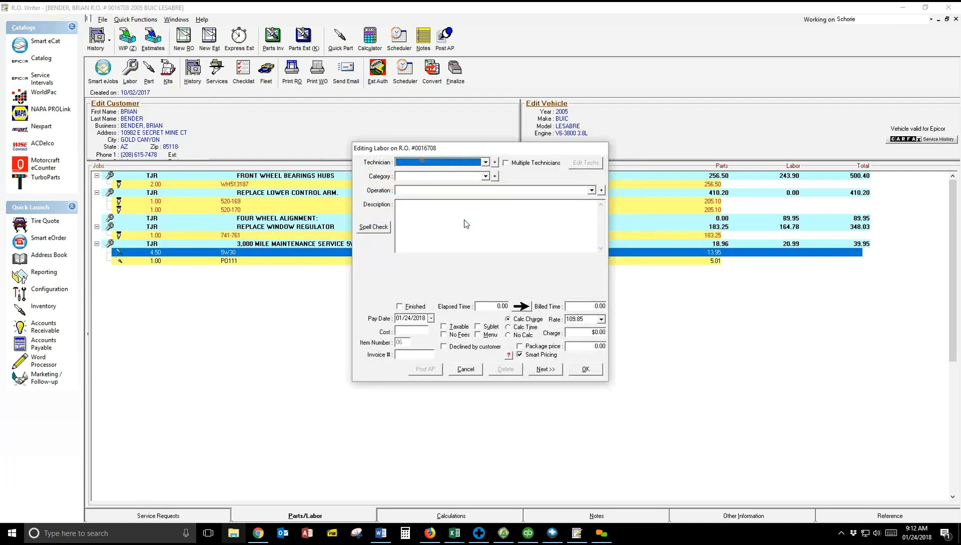
key(Tab)
key(alt+Down)
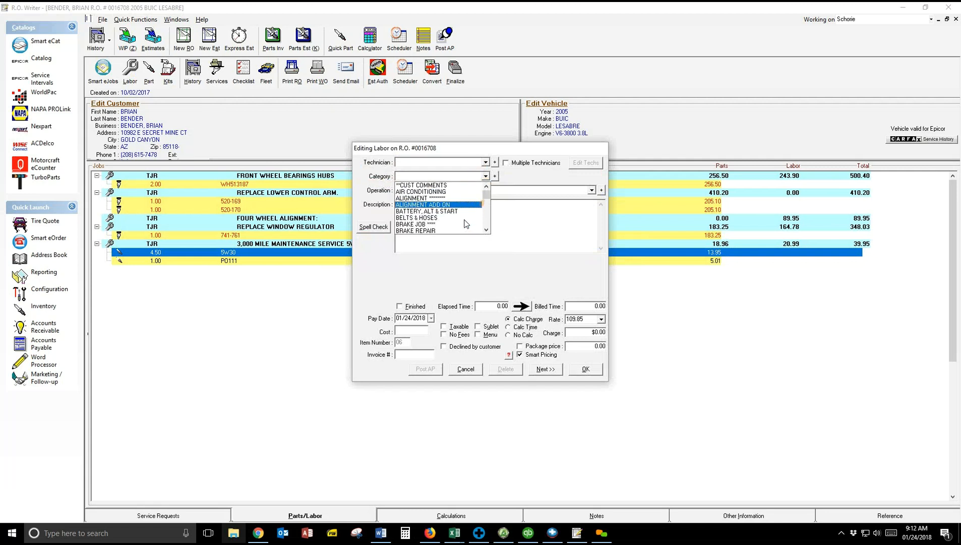
scroll(465, 224, down, 2)
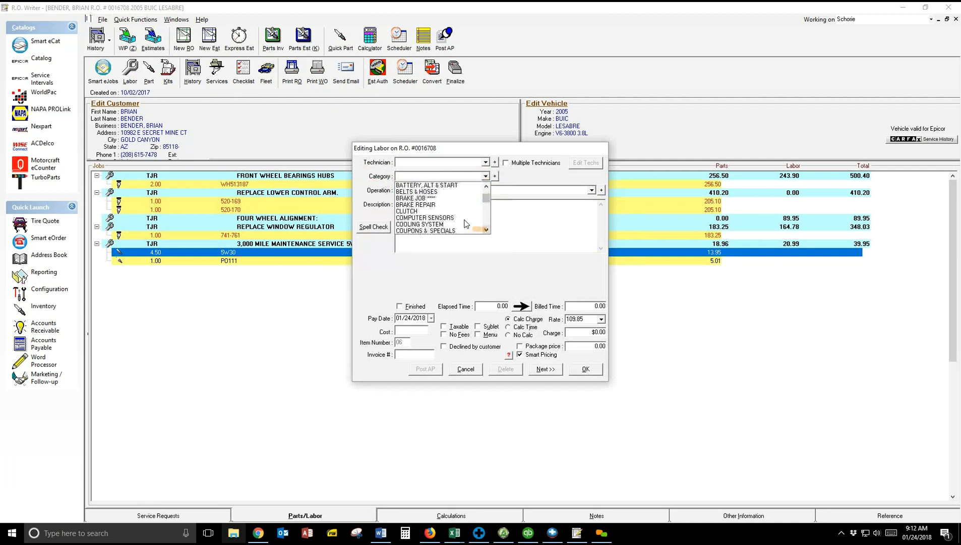
click(464, 224)
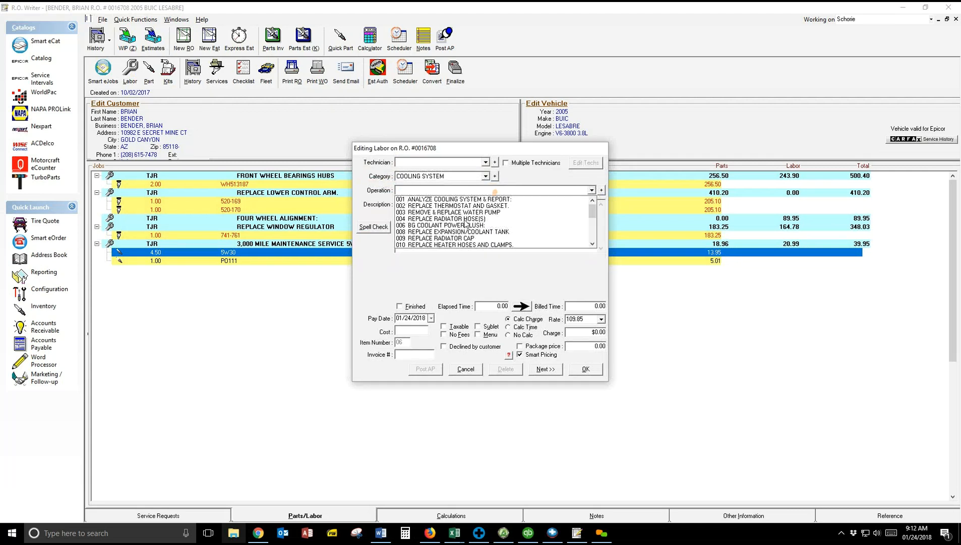
key(Down)
key(Down)
key(Down)
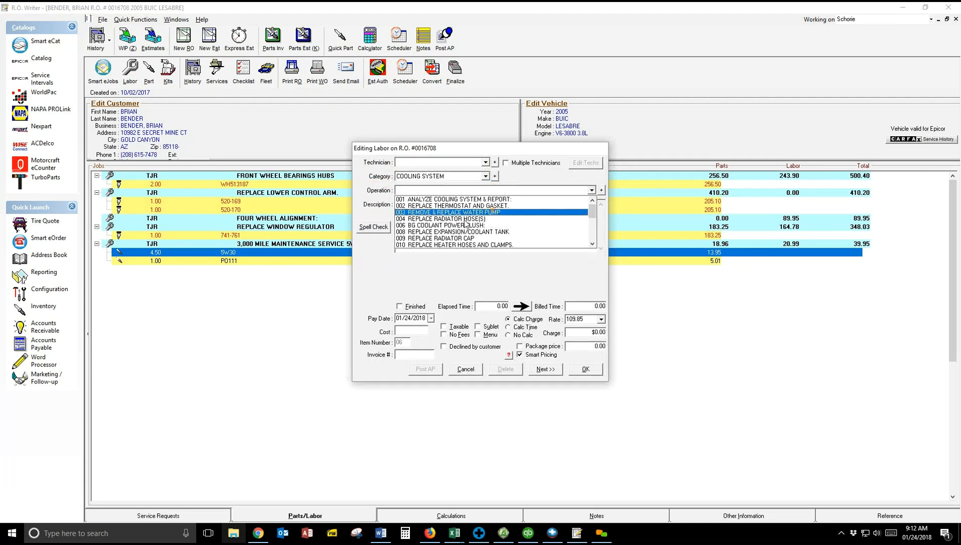
key(Return)
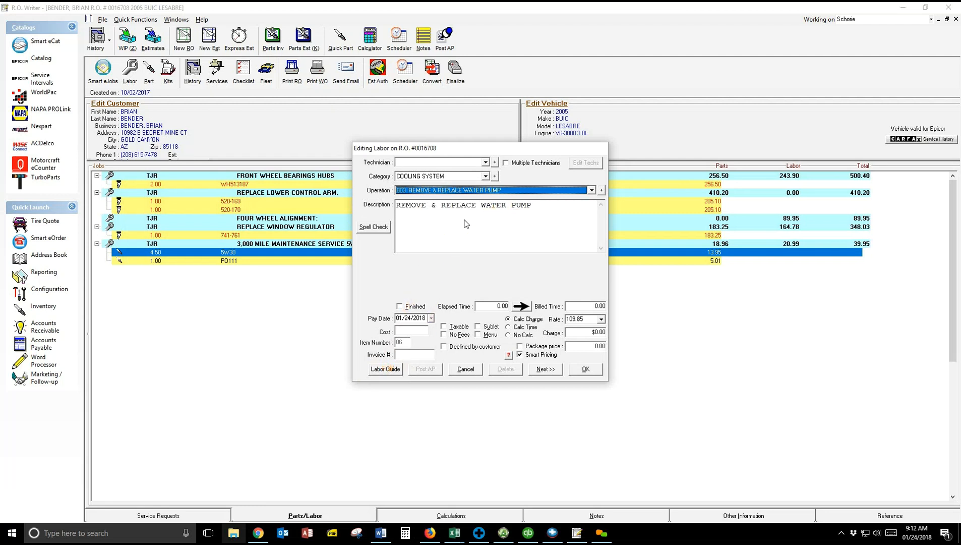
Look up the water pump in the labor guide and post the 1.8-hour R&R Water Pump labor time
key(Tab)
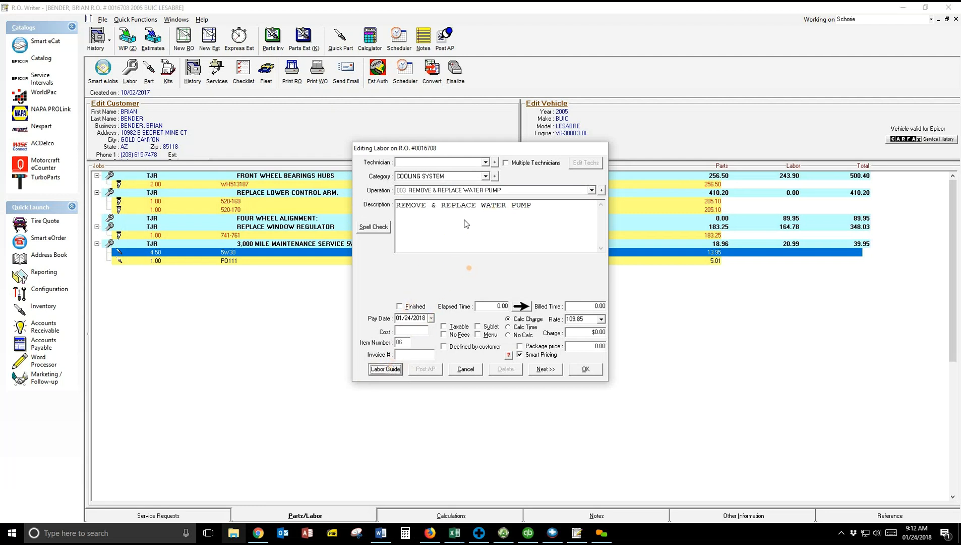
key(Return)
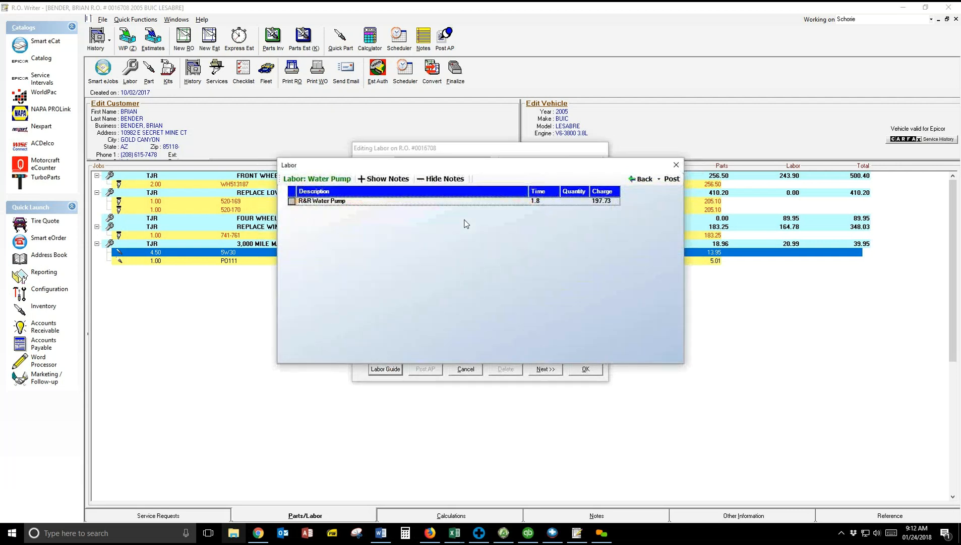
click(292, 201)
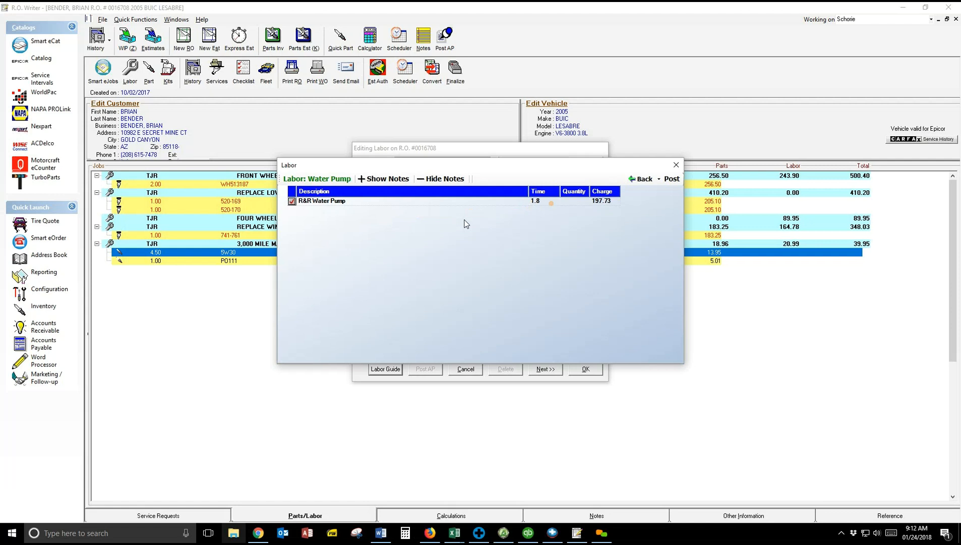
click(671, 178)
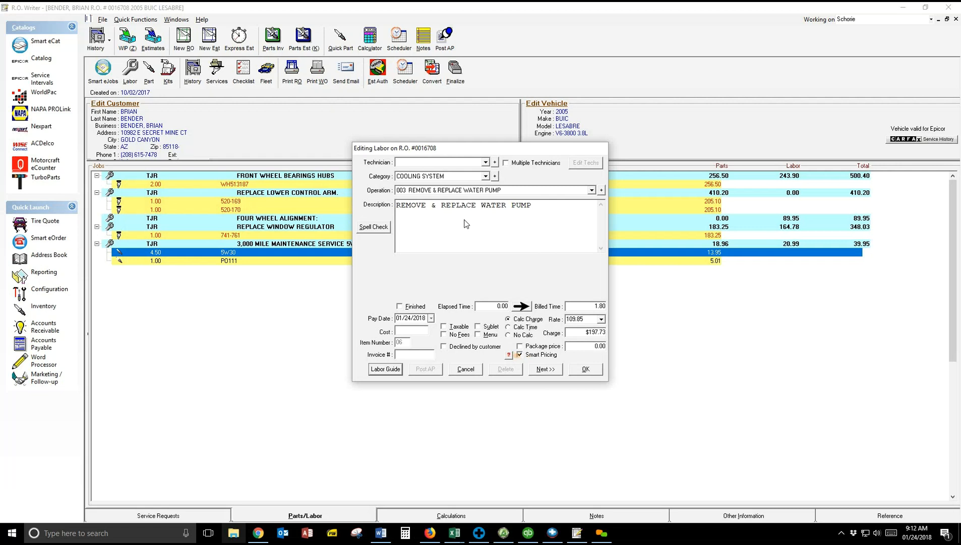
Reapply Smart Pricing to the water pump labor charge and accept the labor entry
click(520, 355)
key(space)
click(587, 369)
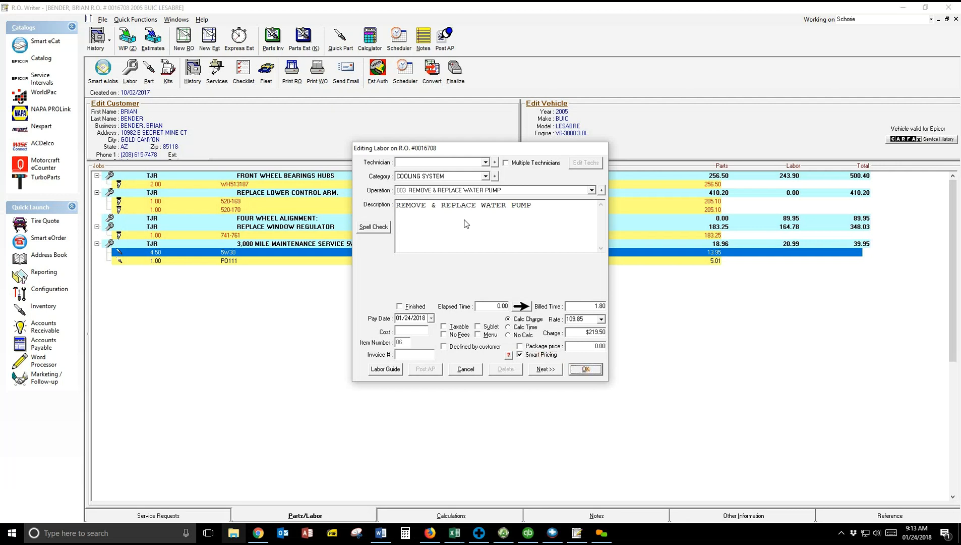
Accept the water pump labor entry and look up COOLING SYSTEM parts for Water Pump, Gasket, Fan & Clutch, confirming the K engine code
key(Return)
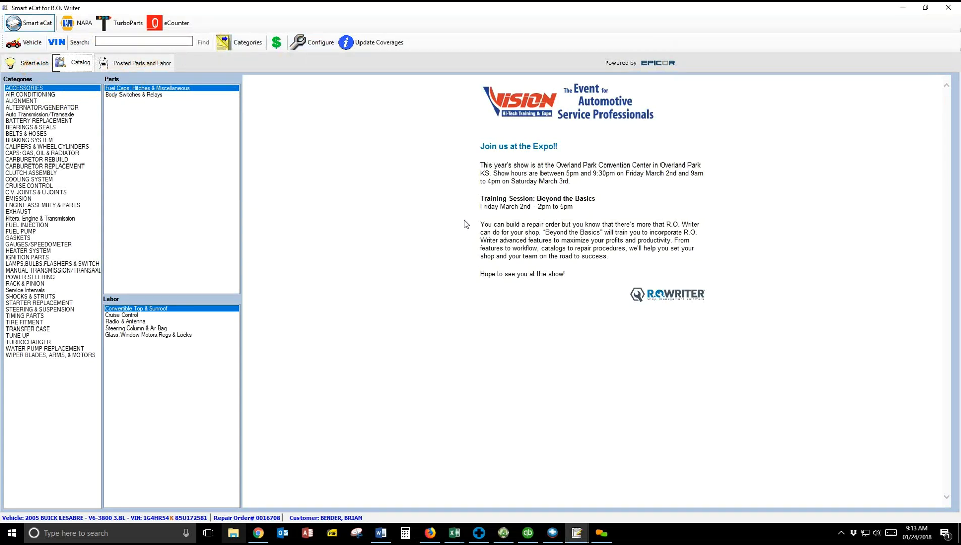
click(29, 63)
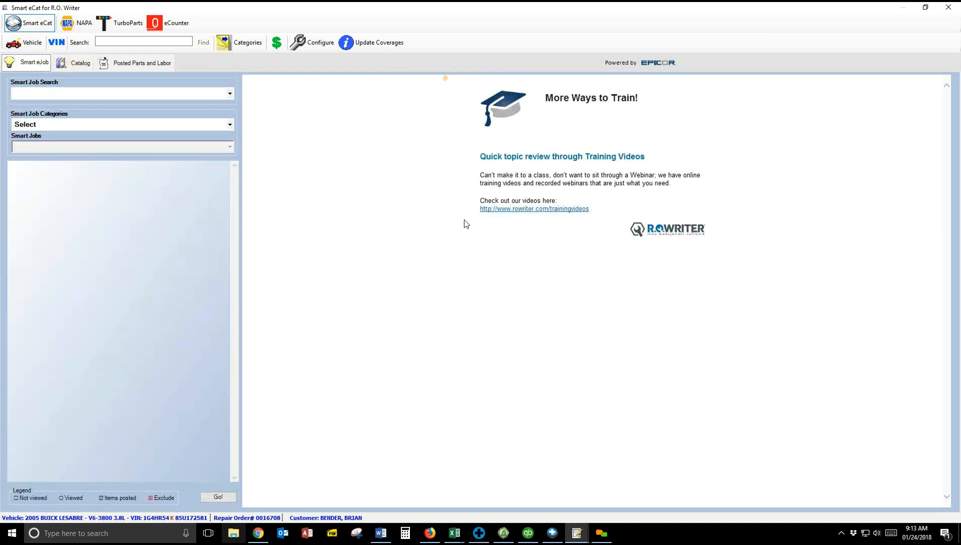
click(84, 64)
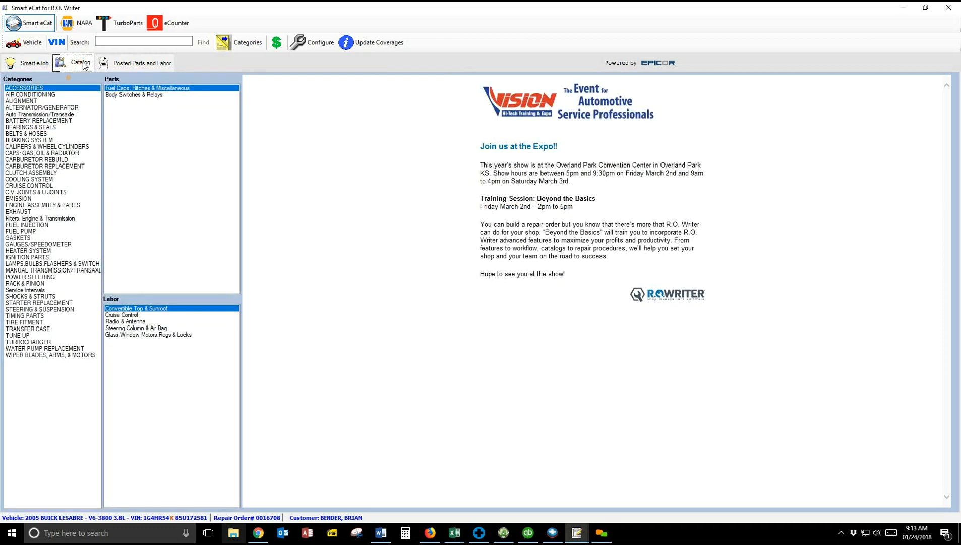
click(33, 179)
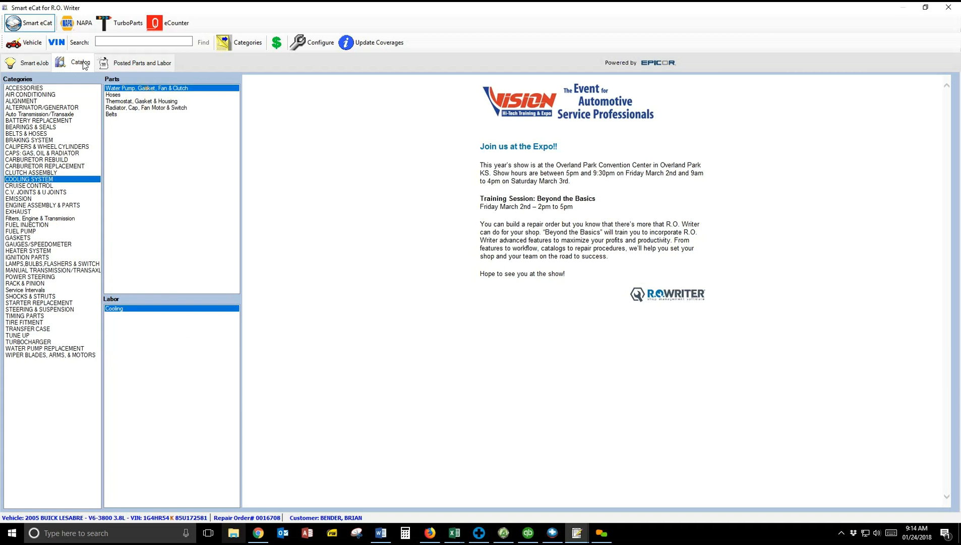
double_click(146, 88)
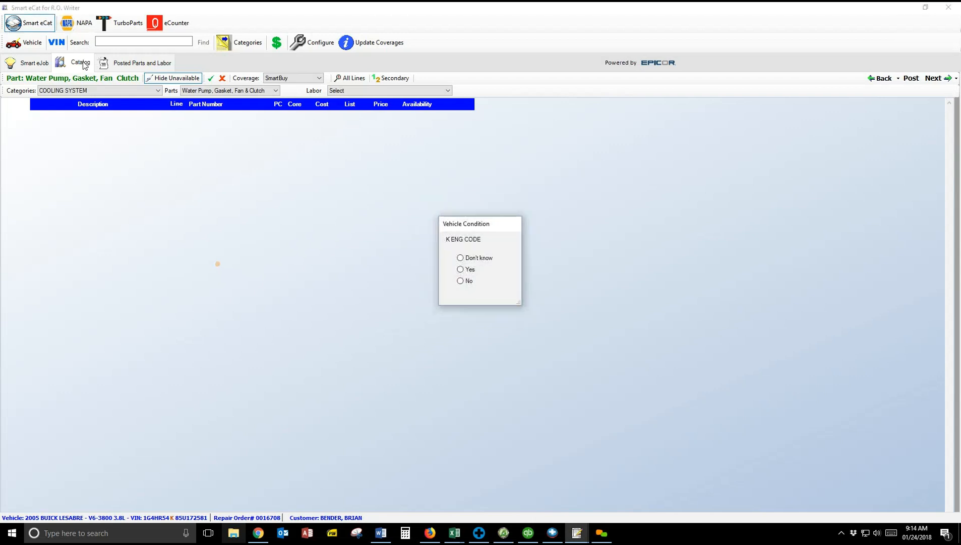
click(461, 268)
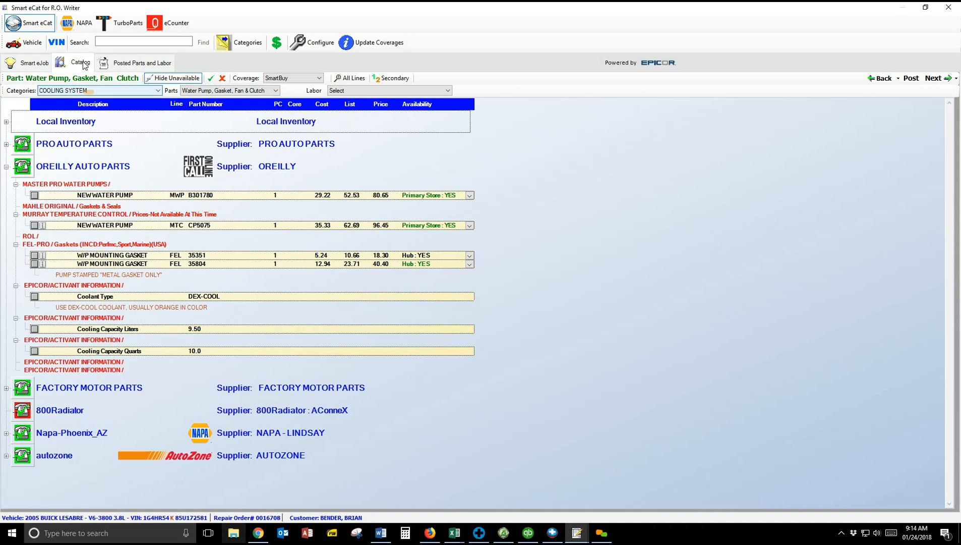
Browse the cooling system Hoses parts and the Cooling labor operations, marking R&R Water Pump
click(275, 91)
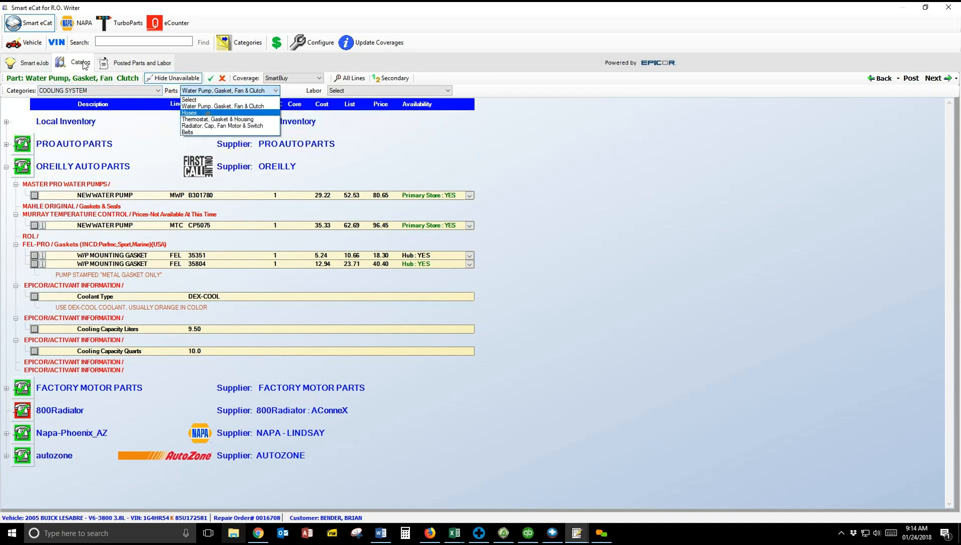
key(Return)
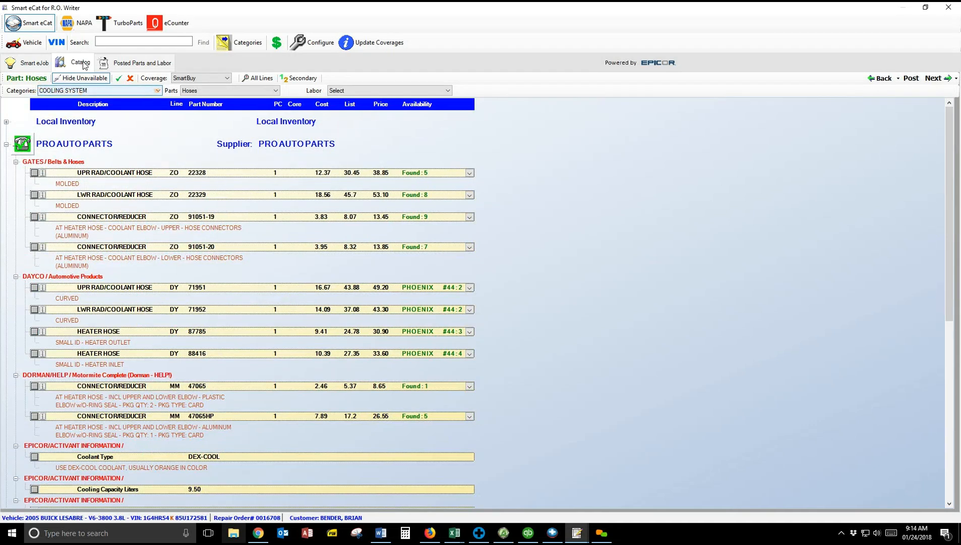
click(372, 90)
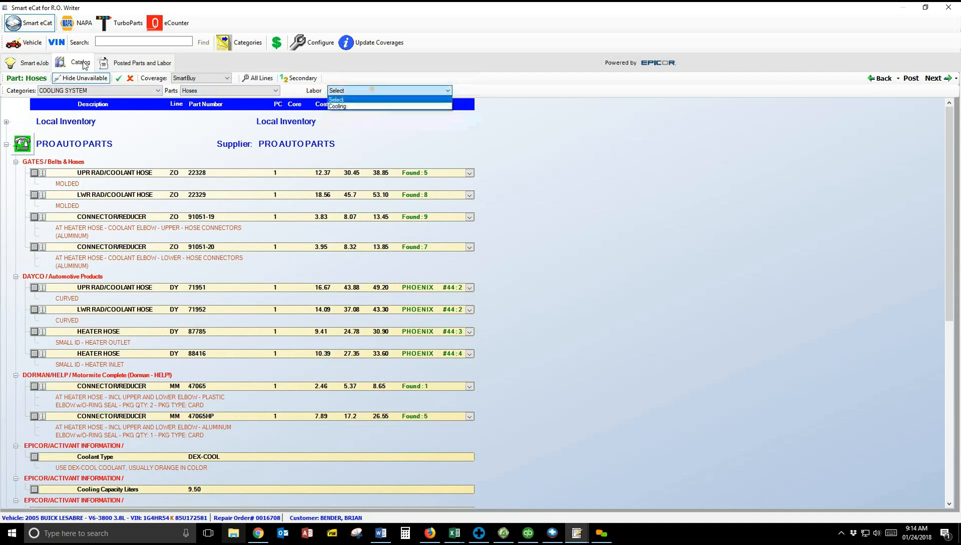
click(337, 106)
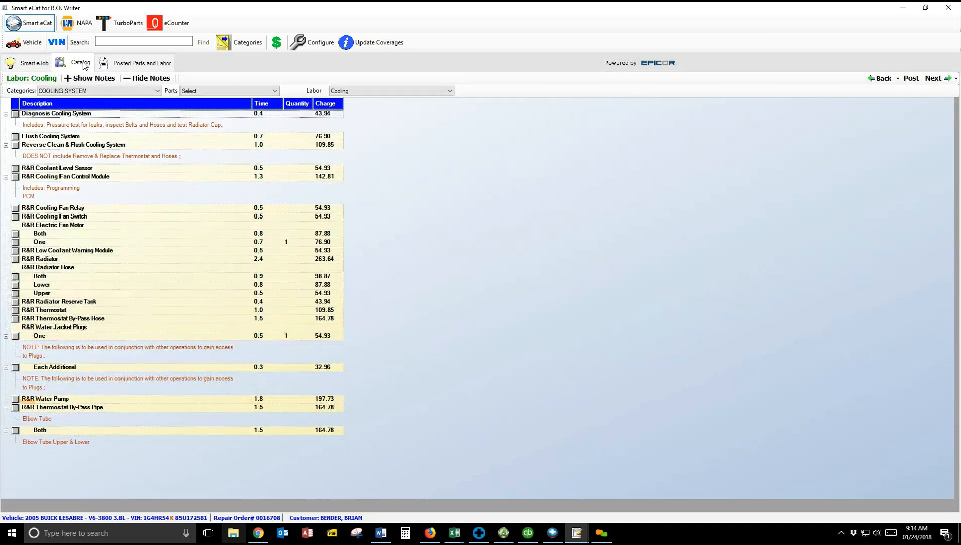
click(15, 399)
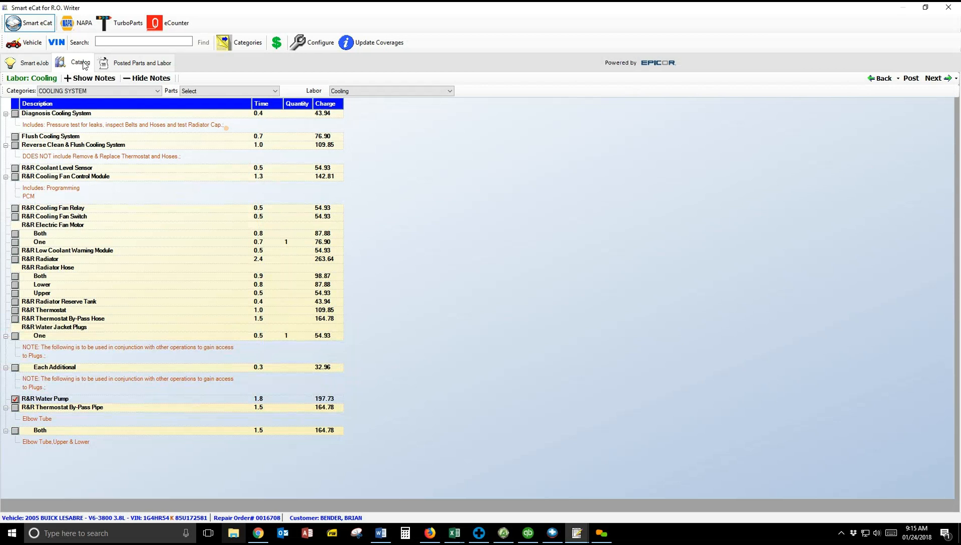
Search the catalog for "water pump" and view the Water Pump labor and part listings
click(104, 44)
text(water pump)
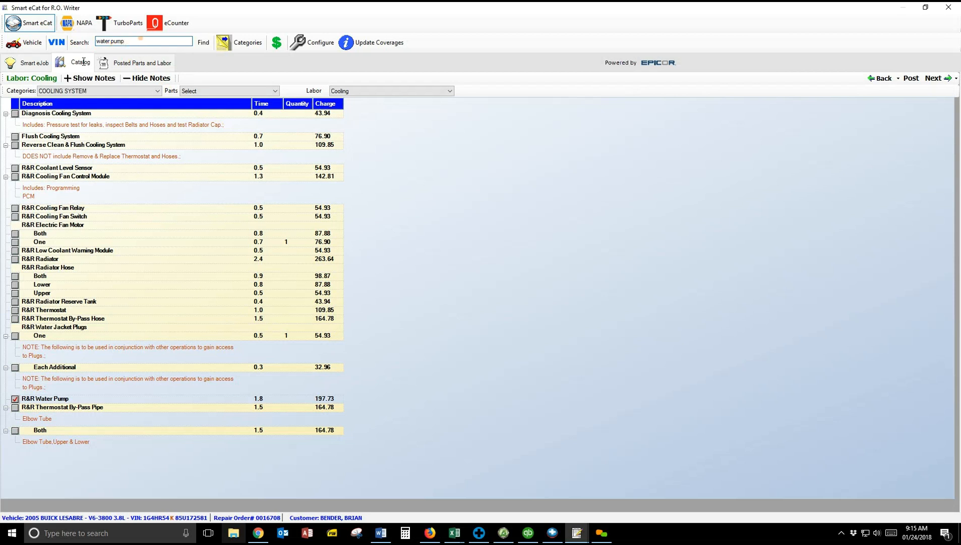
key(Return)
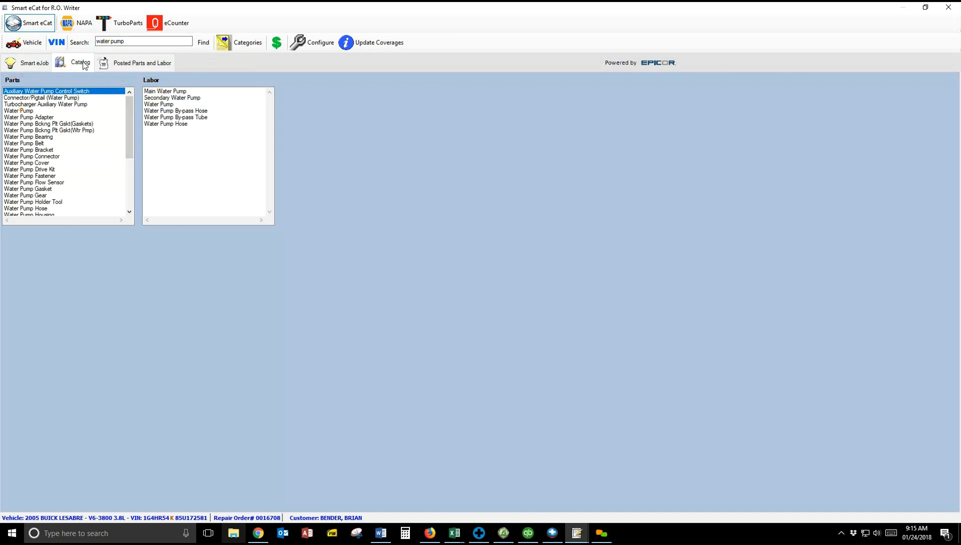
double_click(159, 104)
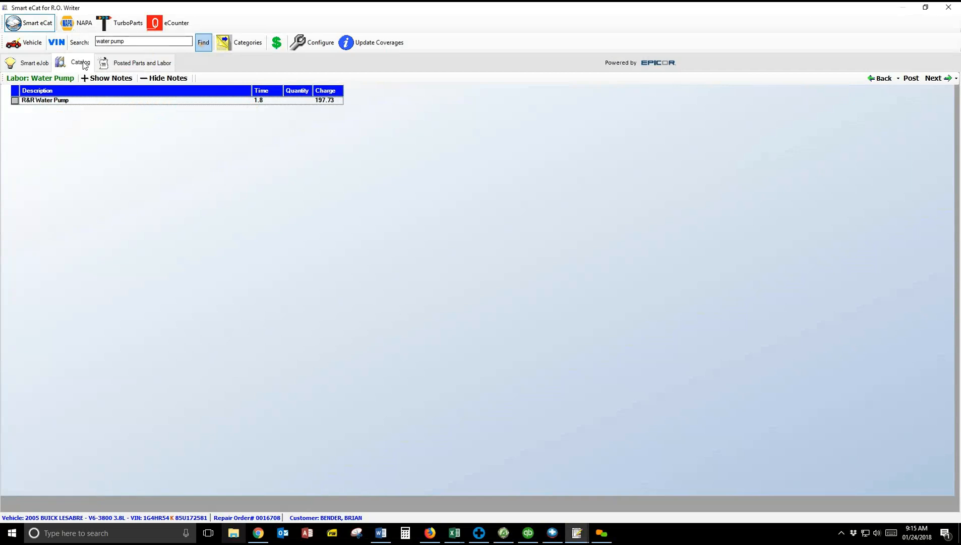
click(203, 42)
double_click(26, 110)
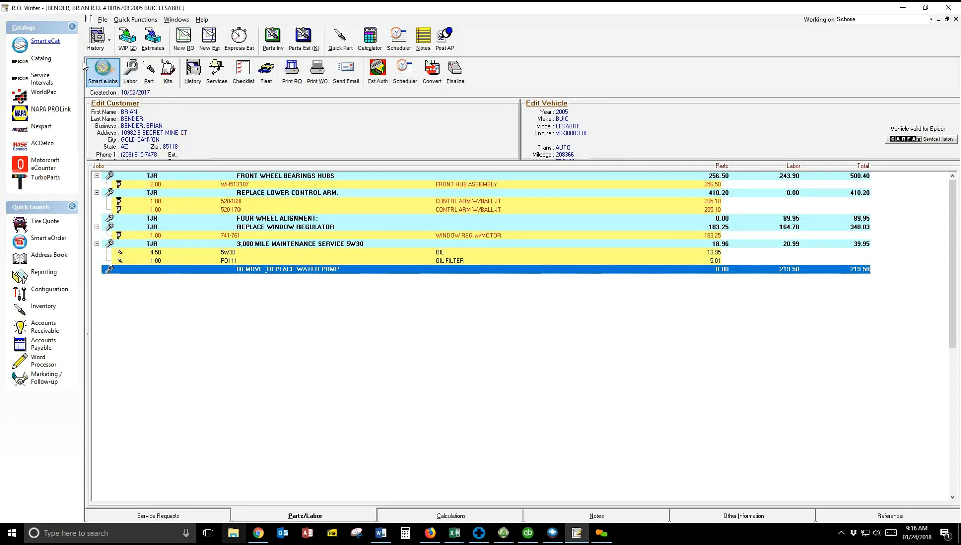
Reopen the catalog from the repair order, search for "water pump" and list the suppliers' Water Pump parts
click(84, 61)
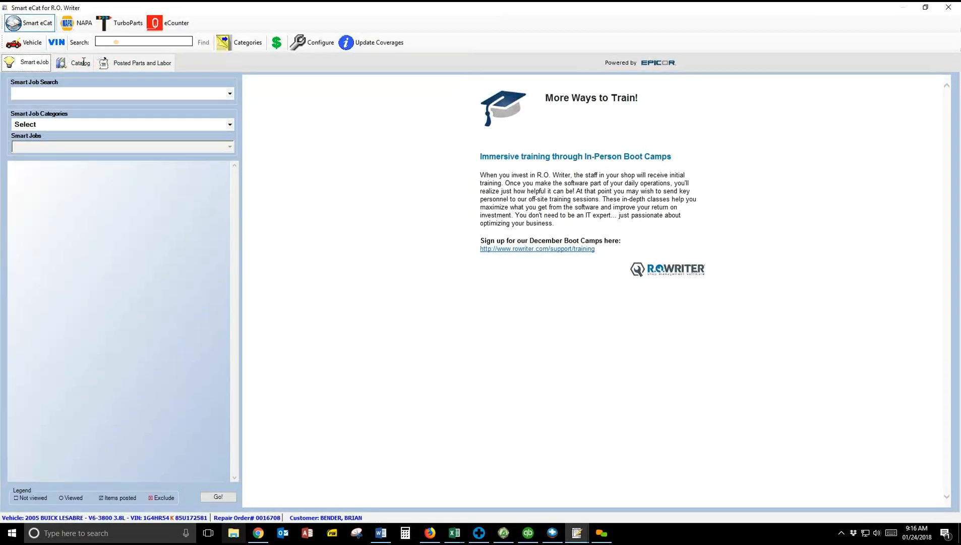
text(wa)
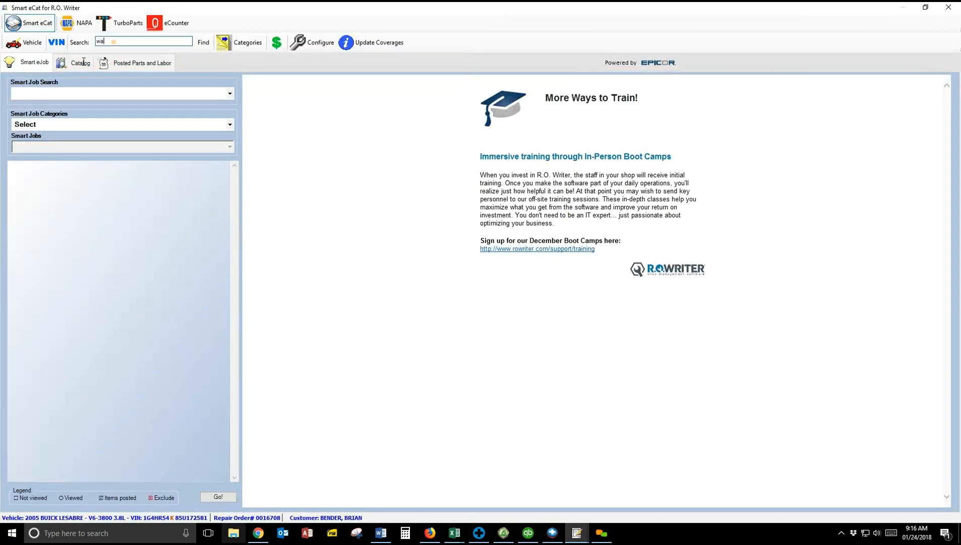
text(ter pump)
key(Return)
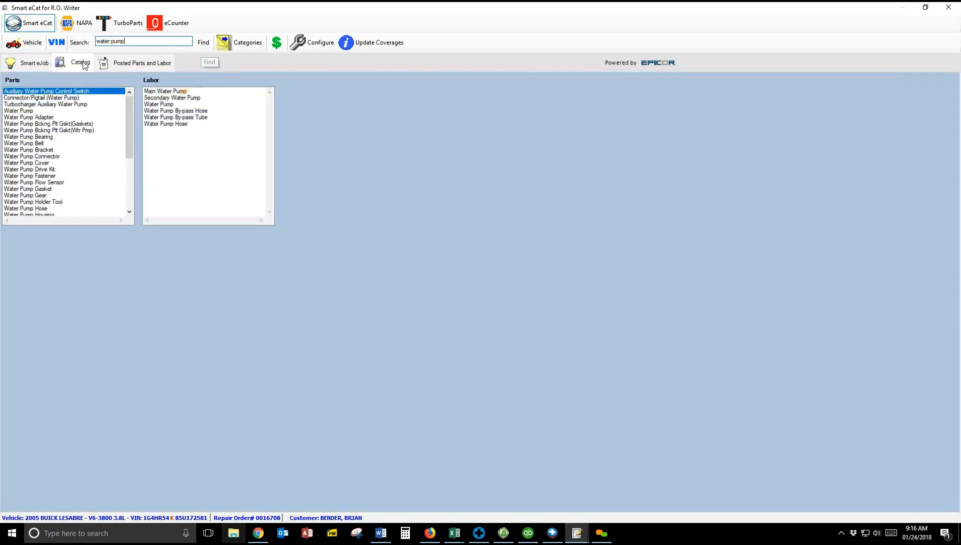
key(Down)
key(Down)
key(Down)
key(Return)
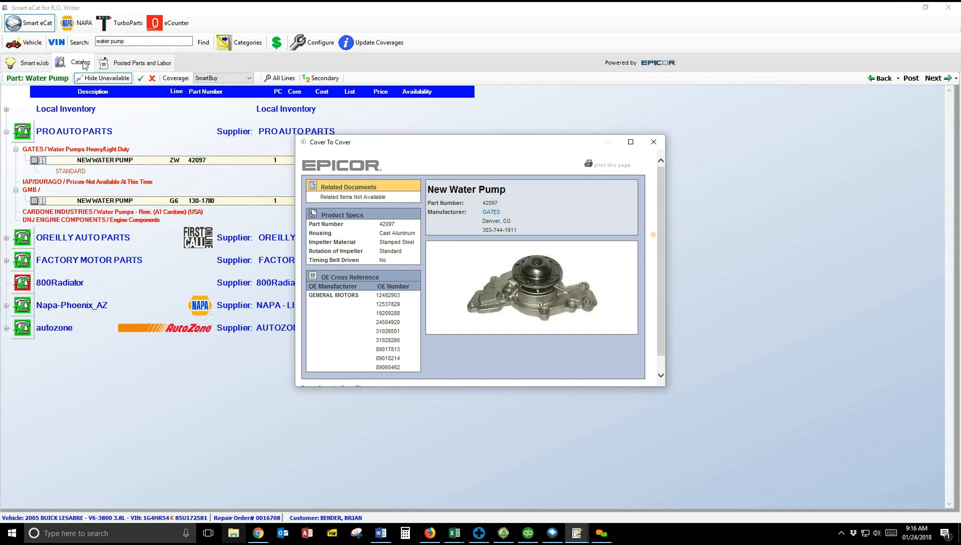
Review the Gates 42097 pump details and the Bottom and Top images of the NAPA TFW 42097 water pump
click(654, 143)
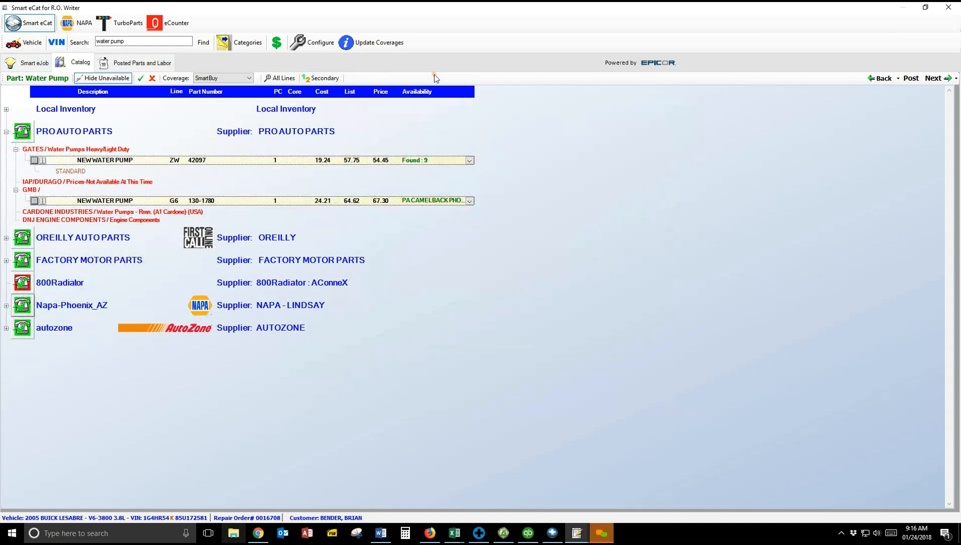
click(6, 305)
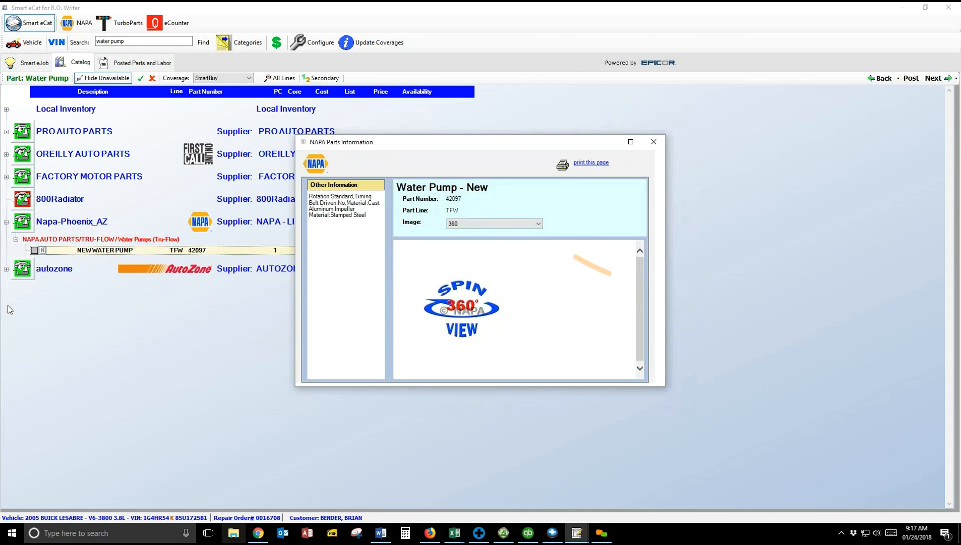
click(525, 224)
click(520, 239)
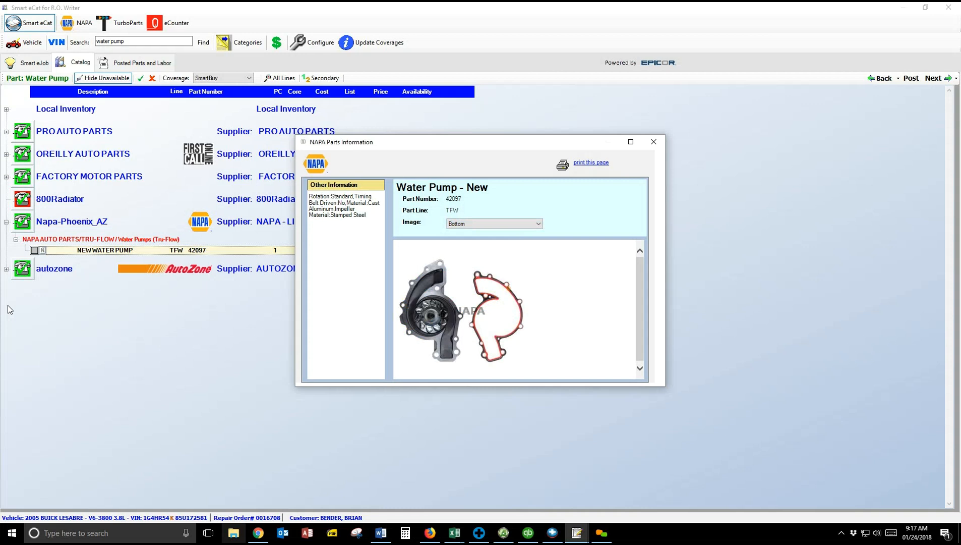
click(493, 224)
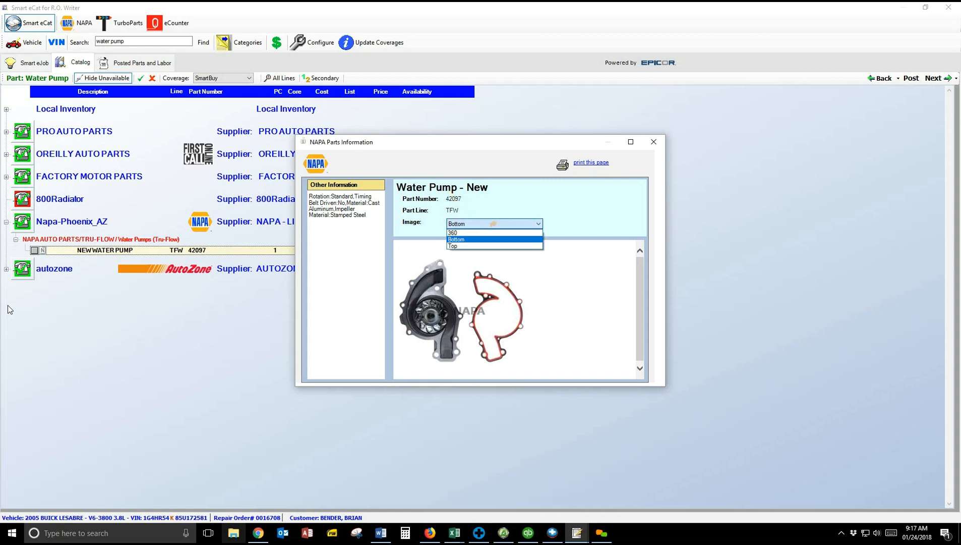
click(480, 245)
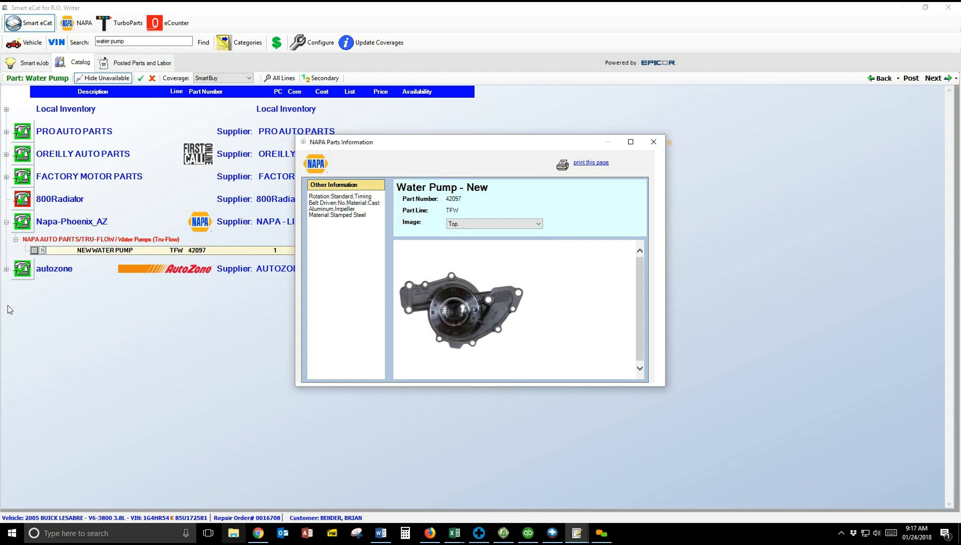
click(654, 142)
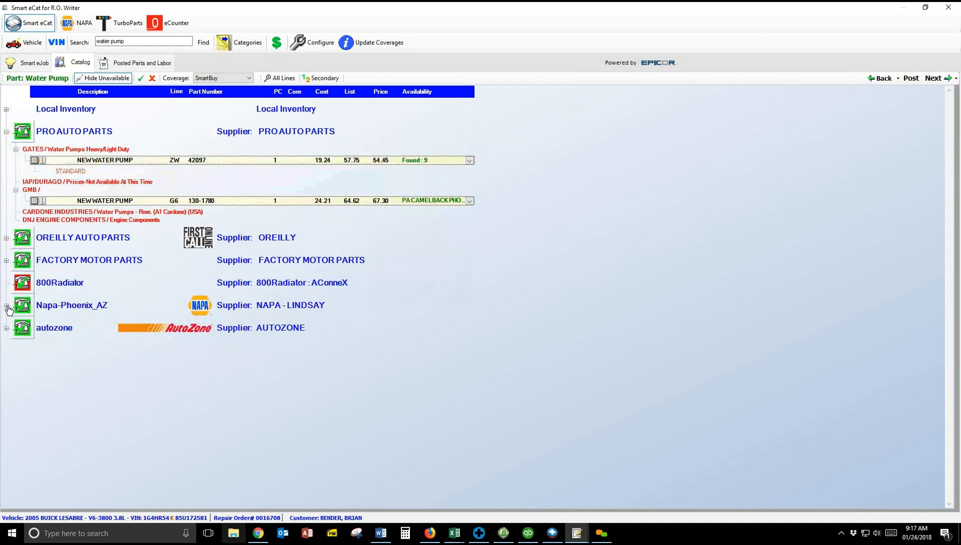
Select the Gates 42097 water pump from PRO AUTO PARTS and post it to the existing REMOVE & REPLACE WATER PUMP job, returning to the repair order
click(34, 160)
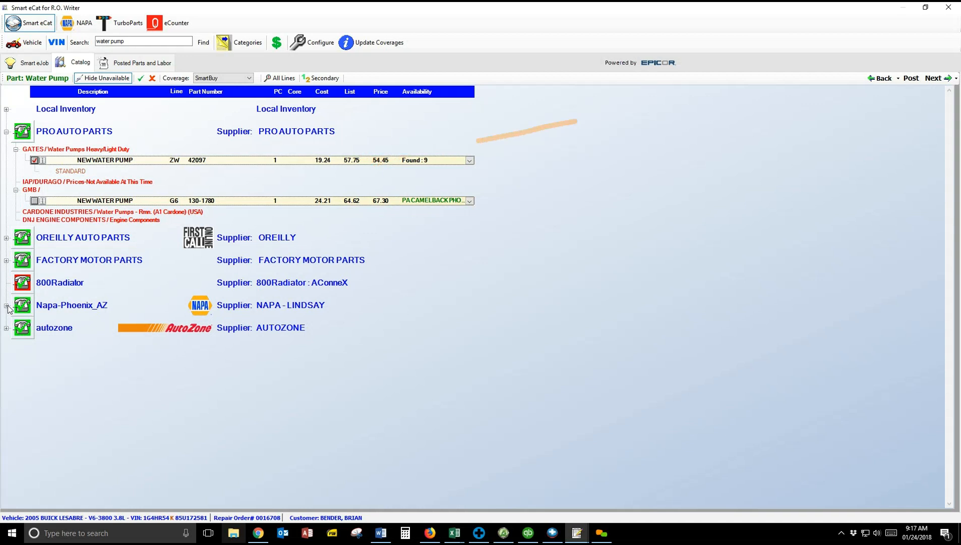
click(912, 79)
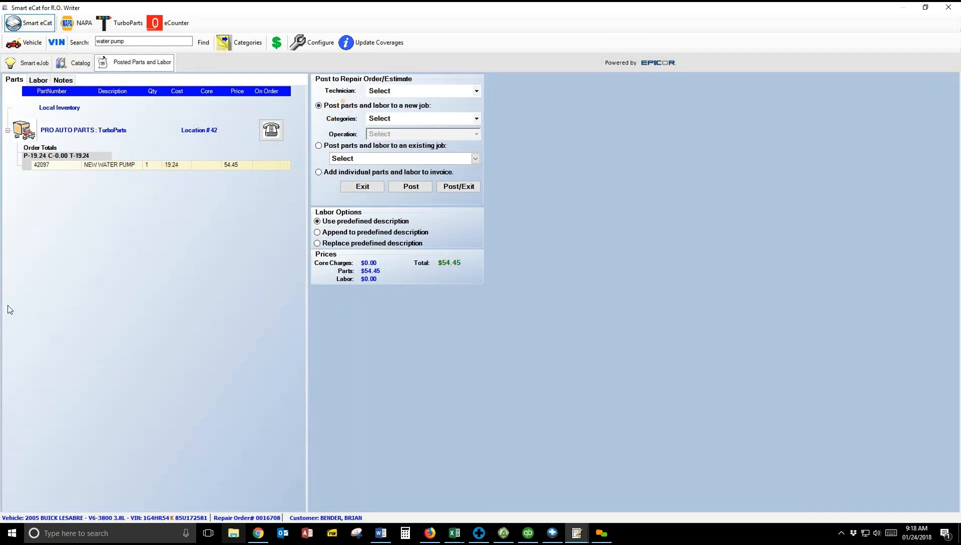
click(319, 145)
click(384, 157)
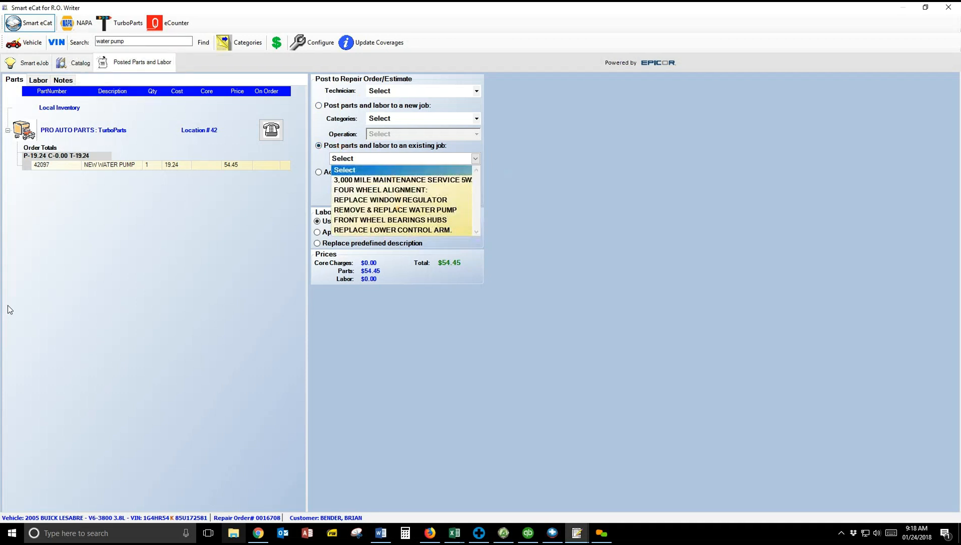
click(397, 209)
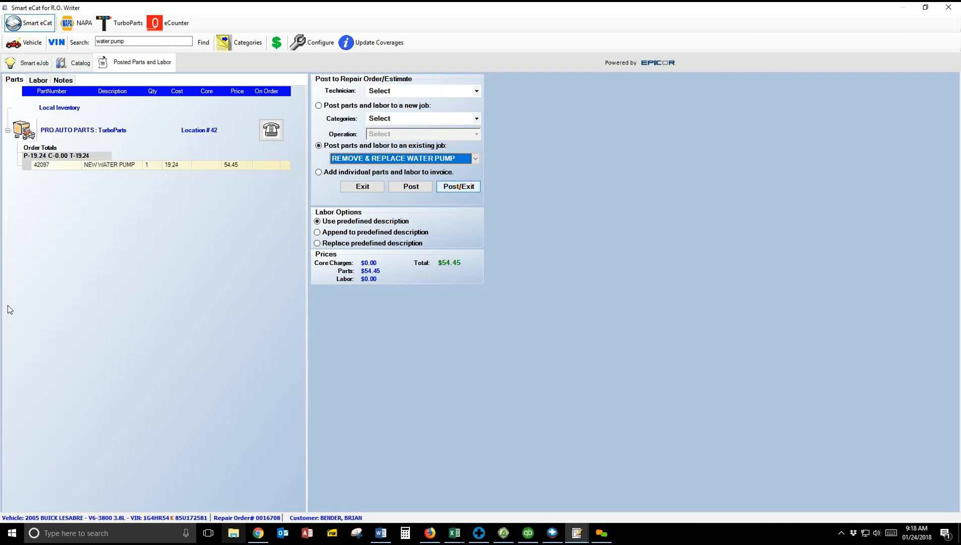
click(459, 187)
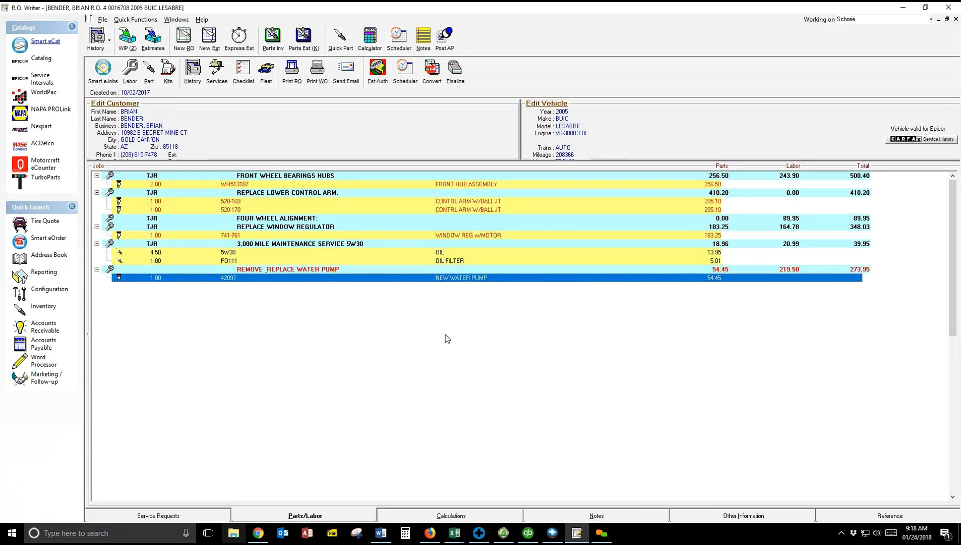
Search the smart jobs for "sho" from the repair order and start the REPLACE FRONT SHOCK ABSORBER(S) job
click(348, 270)
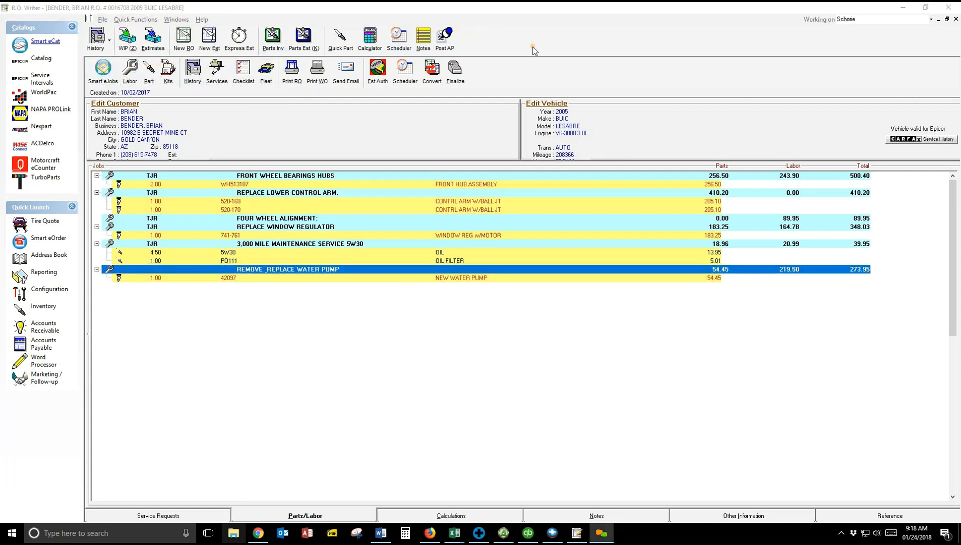
click(104, 66)
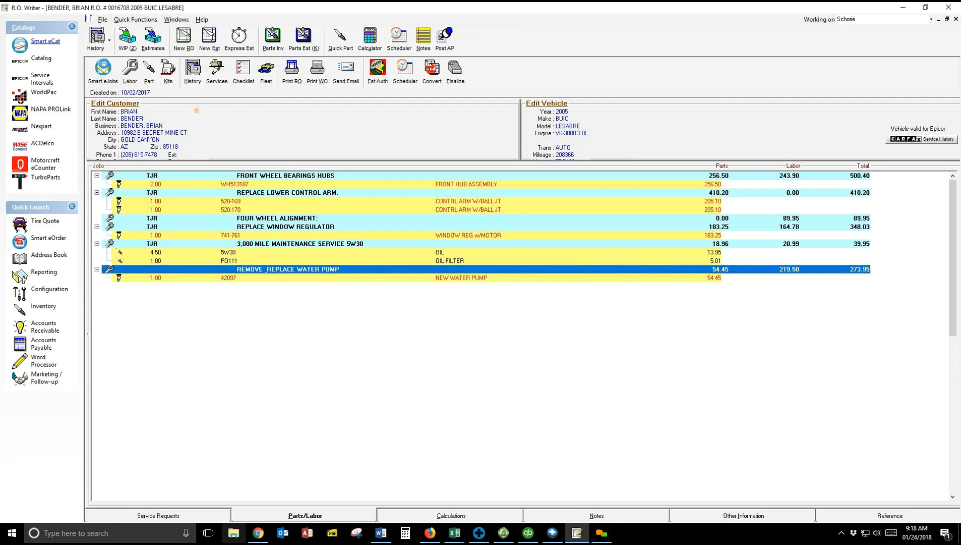
click(104, 66)
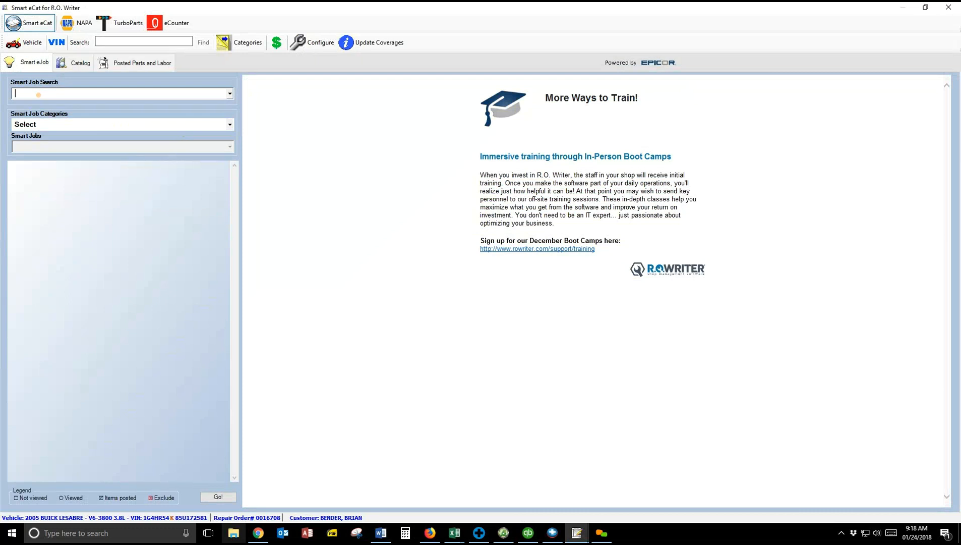
text(sh)
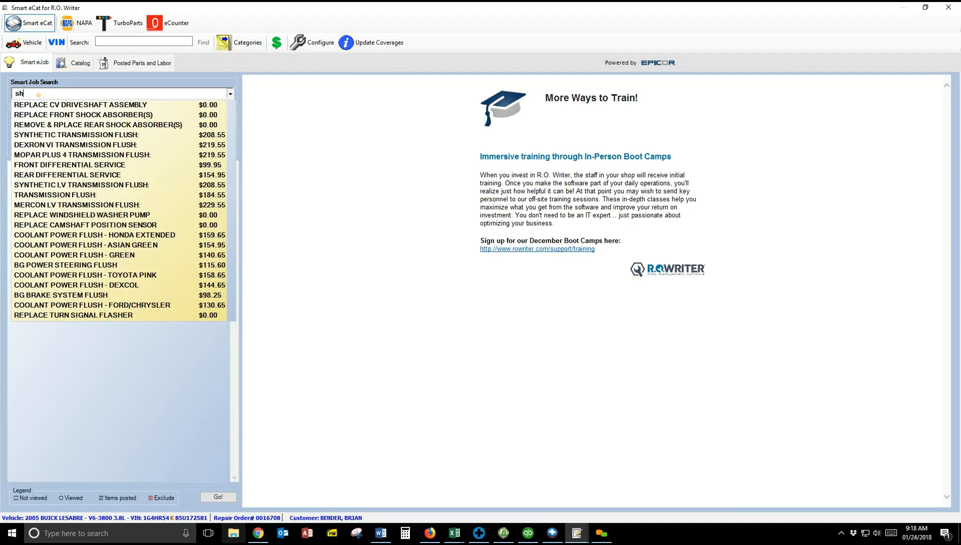
text(o)
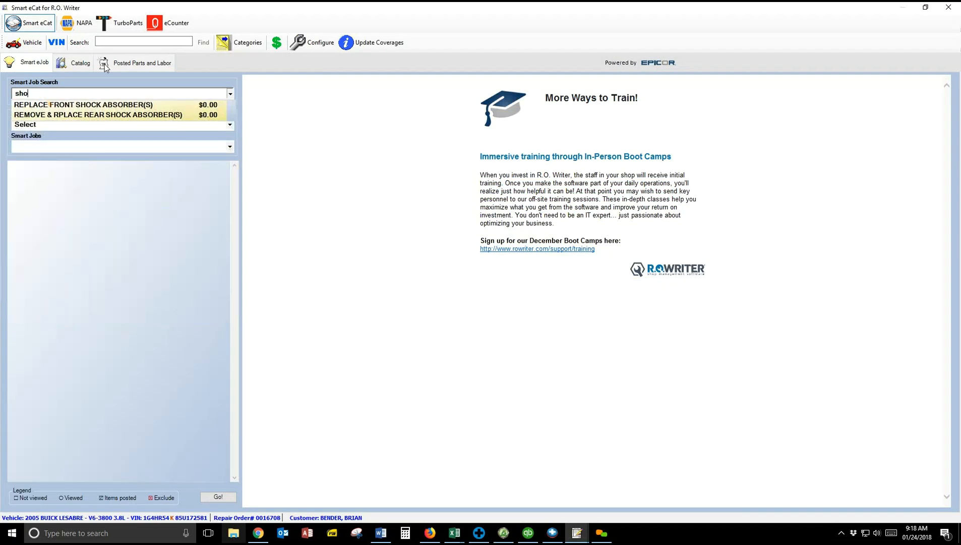
click(52, 104)
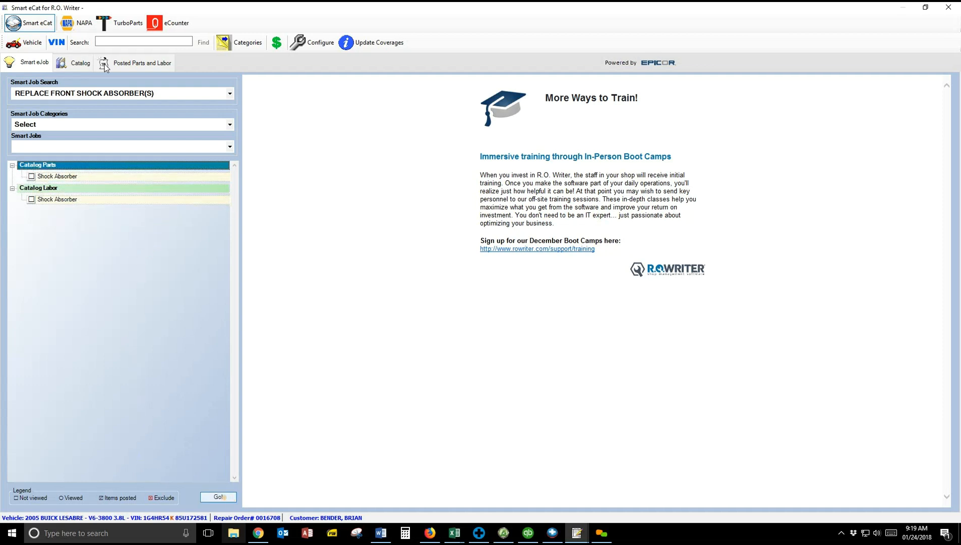
click(218, 497)
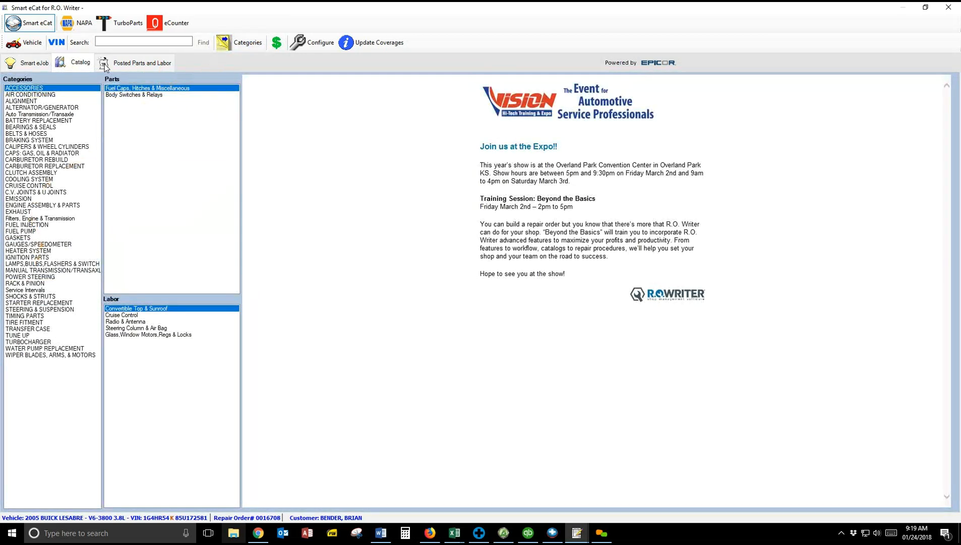
Select the Monroe 181685 front complete strut assembly under Shocks & Struts and the front shock/strut assembly R&I labor for both sides
click(35, 297)
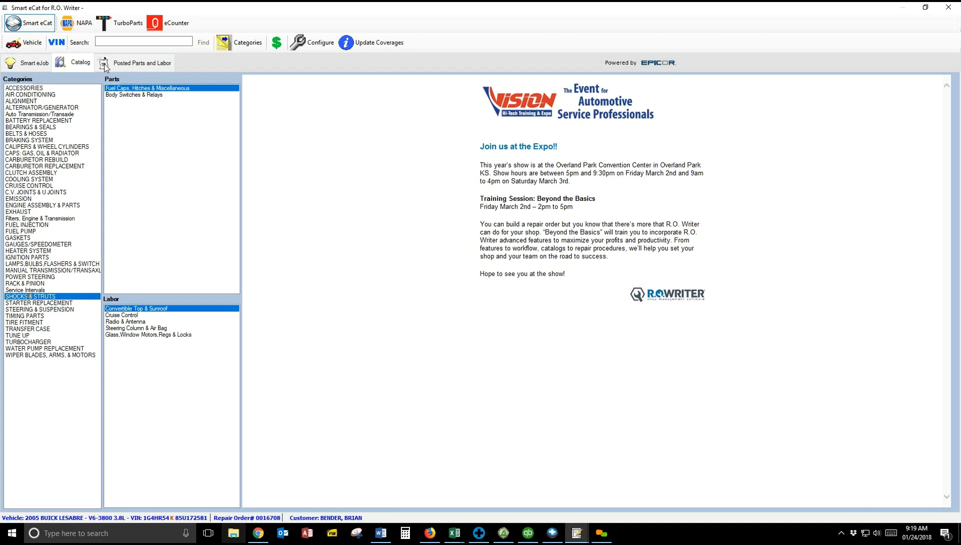
double_click(123, 88)
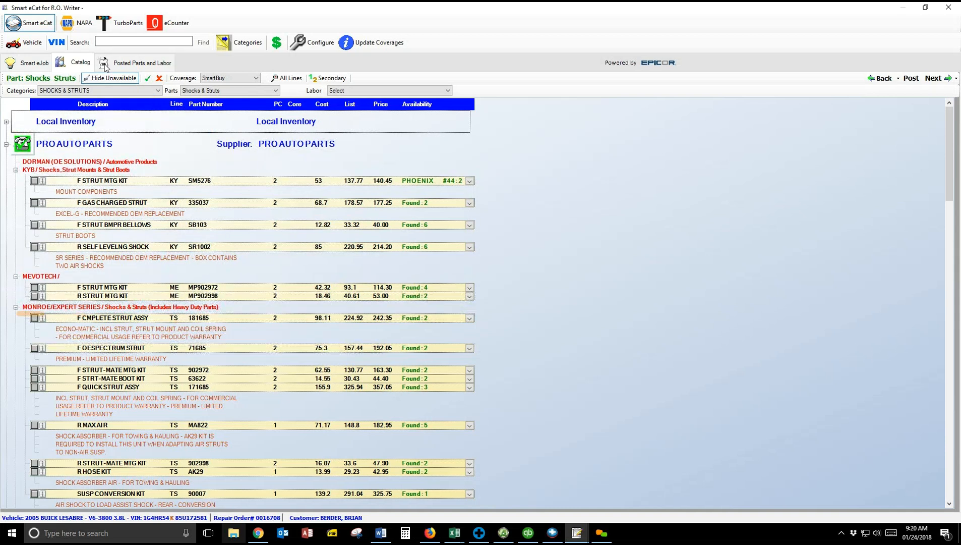
click(35, 319)
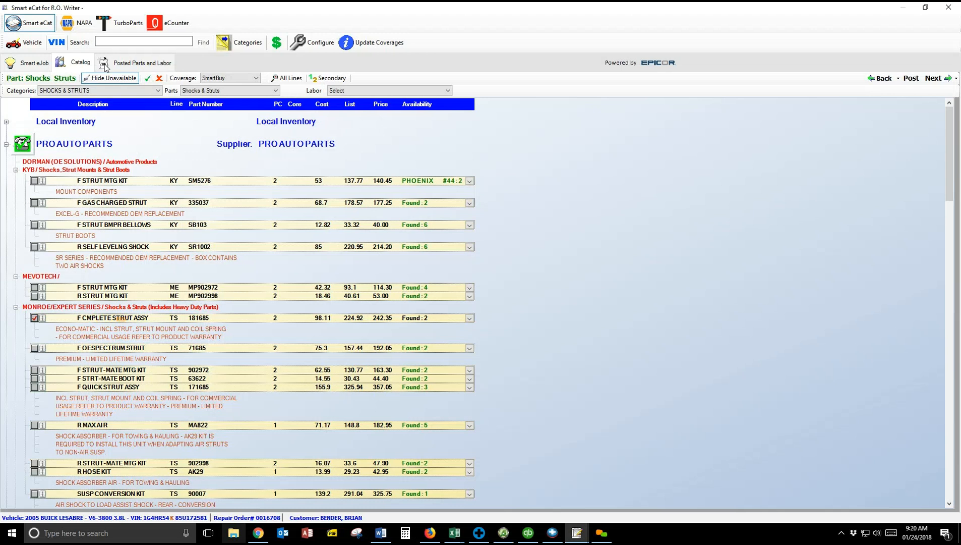
click(934, 78)
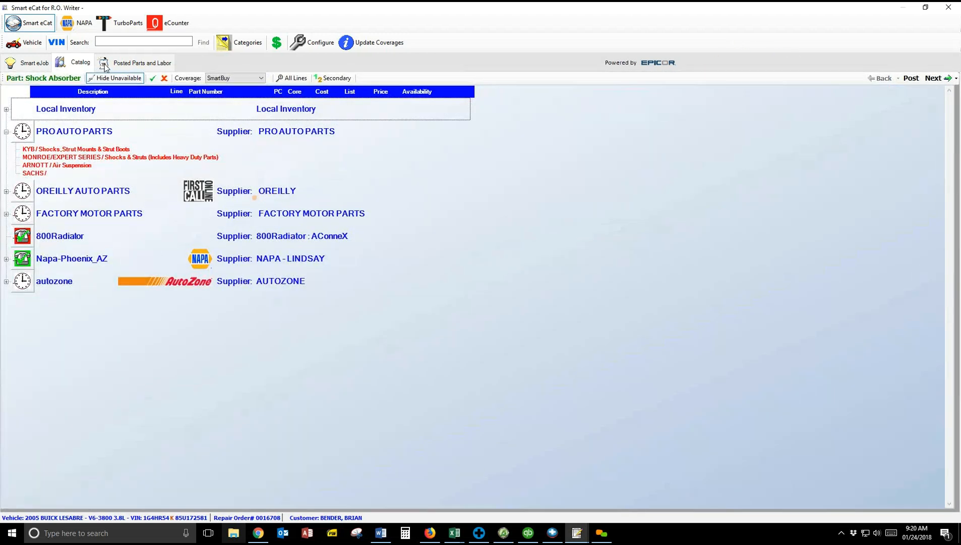
click(934, 79)
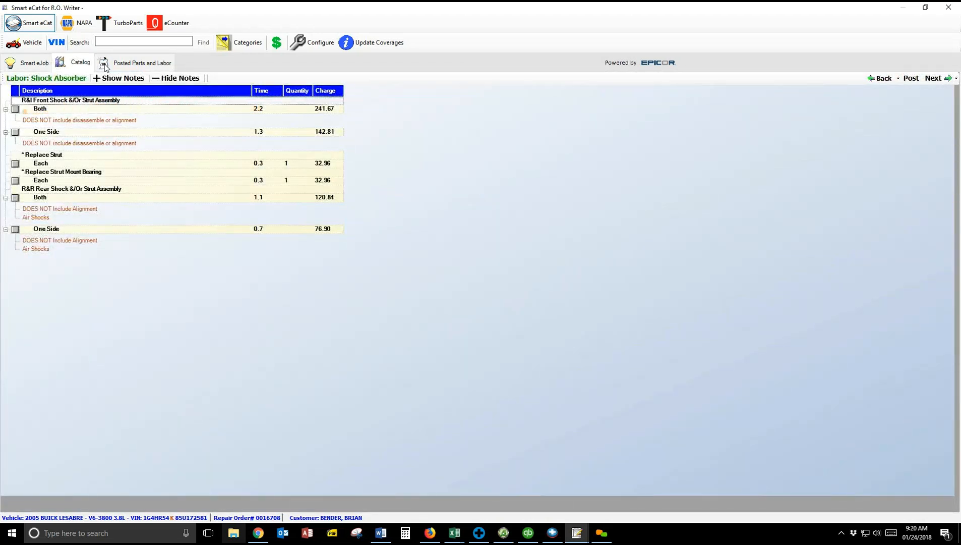
click(15, 109)
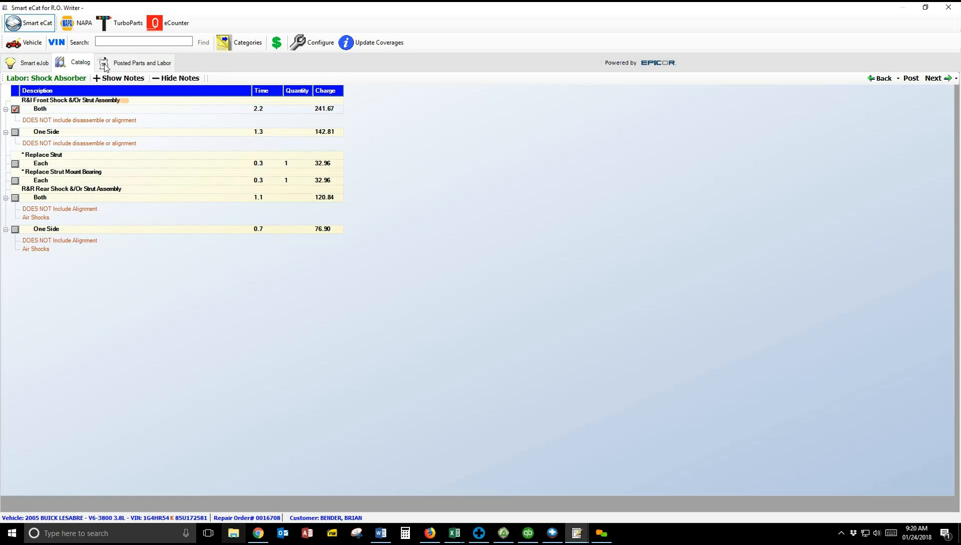
Review the strut job's parts and labor, set it to replace the predefined description, and post it to the repair order
click(105, 67)
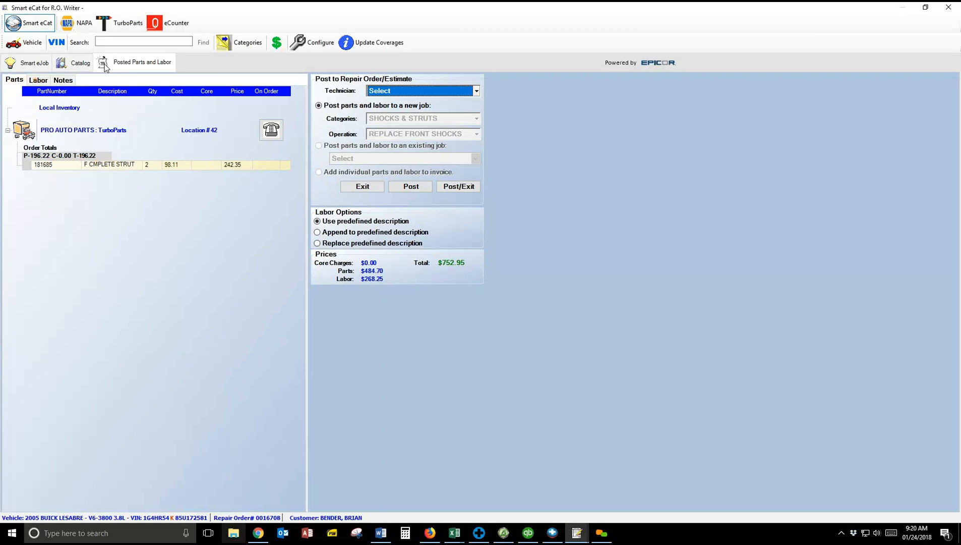
click(38, 80)
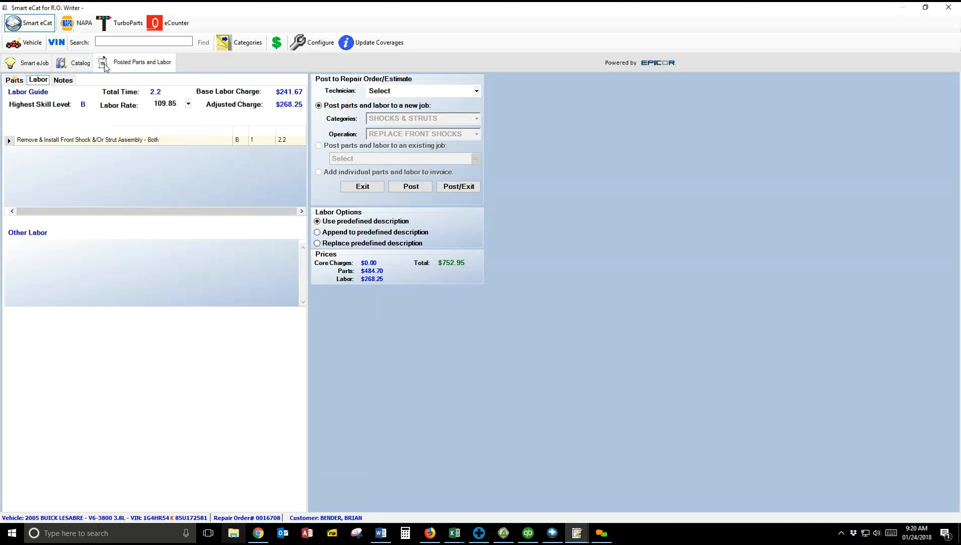
click(14, 79)
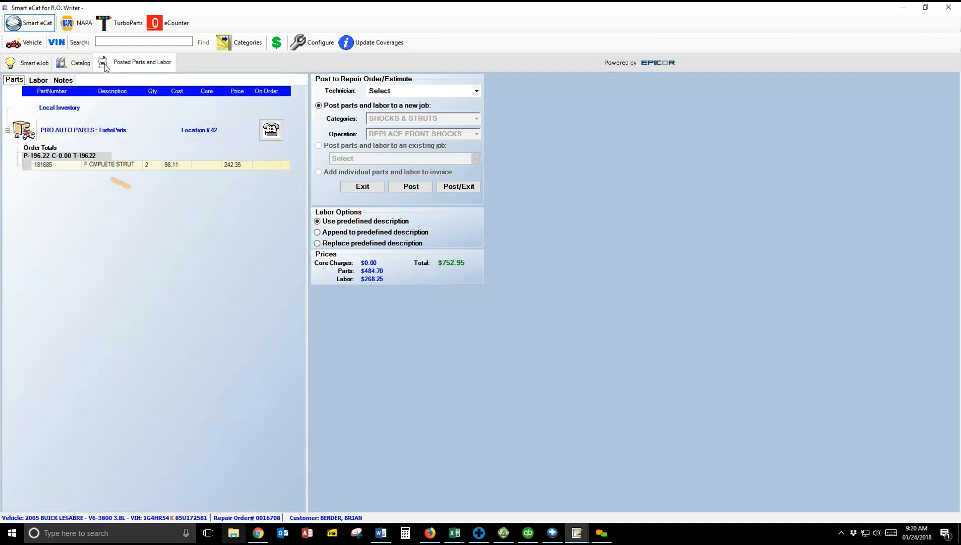
click(38, 79)
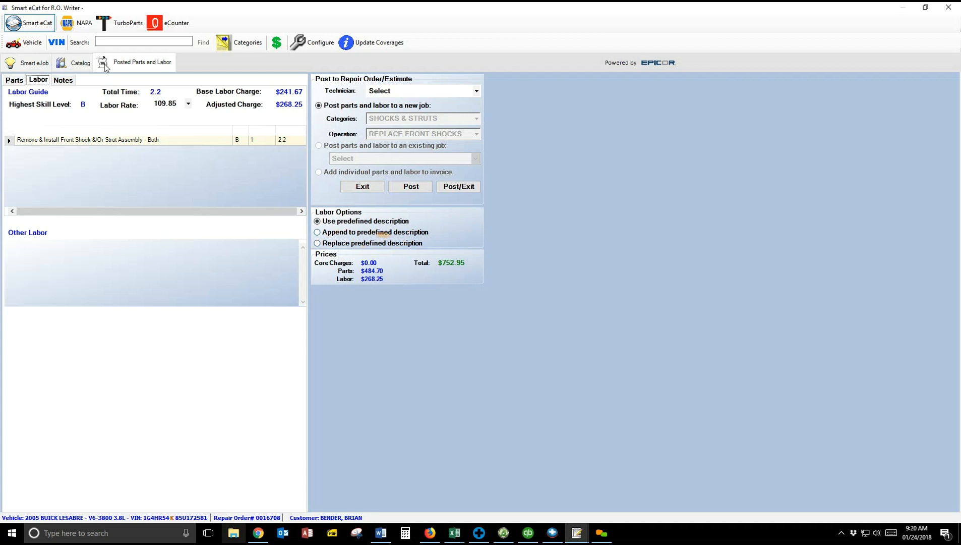
click(318, 232)
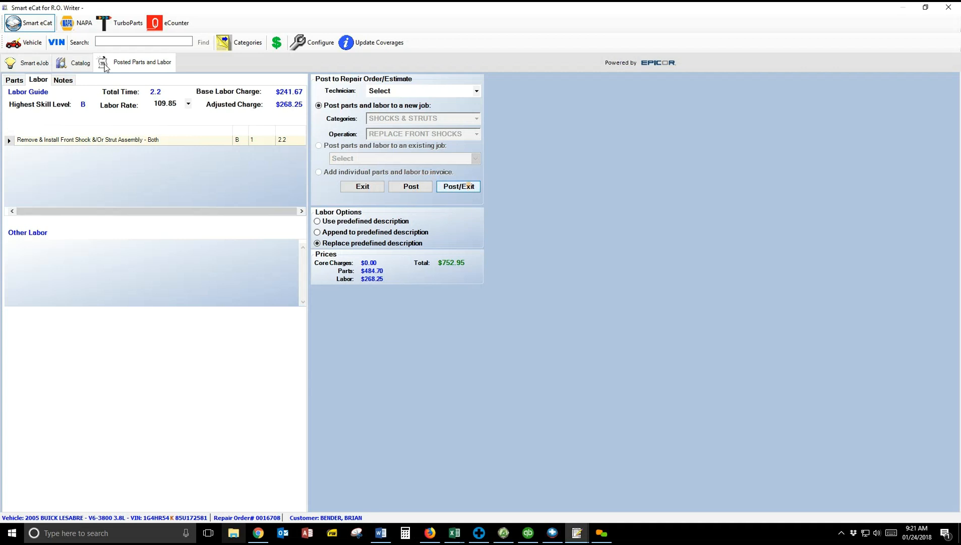
click(458, 186)
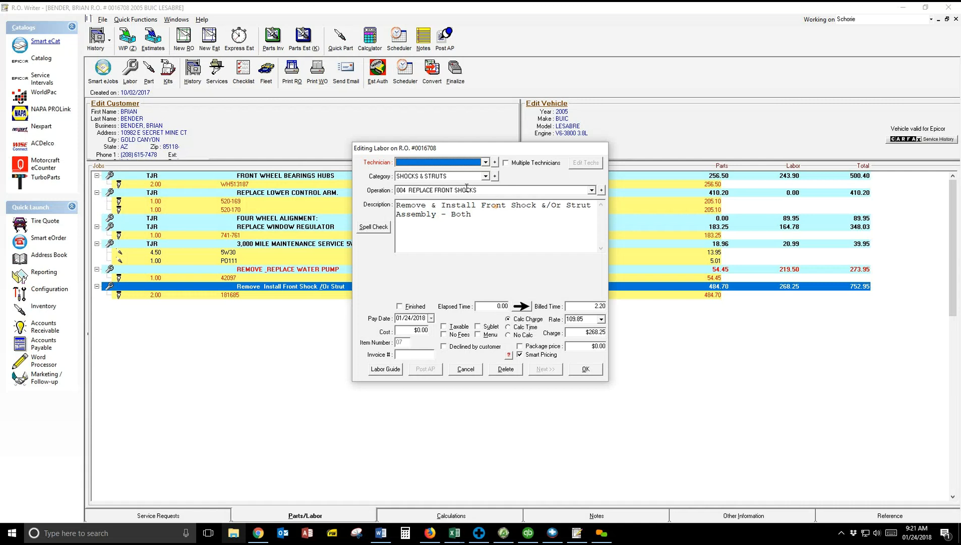
Shorten the new strut job's labor description to "Remove & Install Front Strut Assembly" and save it
click(515, 205)
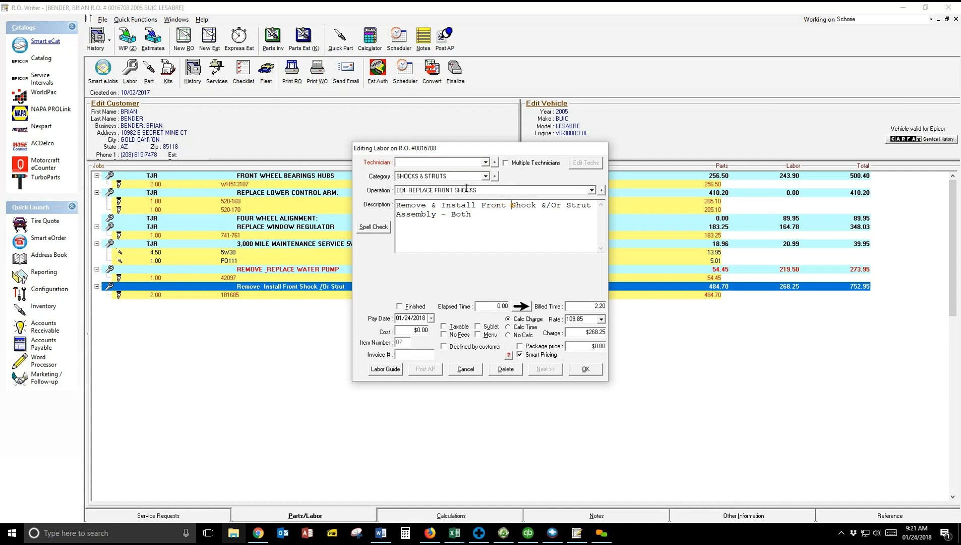
key(Delete)
key(Delete)
key(Delete)
key(Delete)
key(Delete)
key(Delete)
key(Delete)
key(Delete)
key(Delete)
key(Delete)
key(Delete)
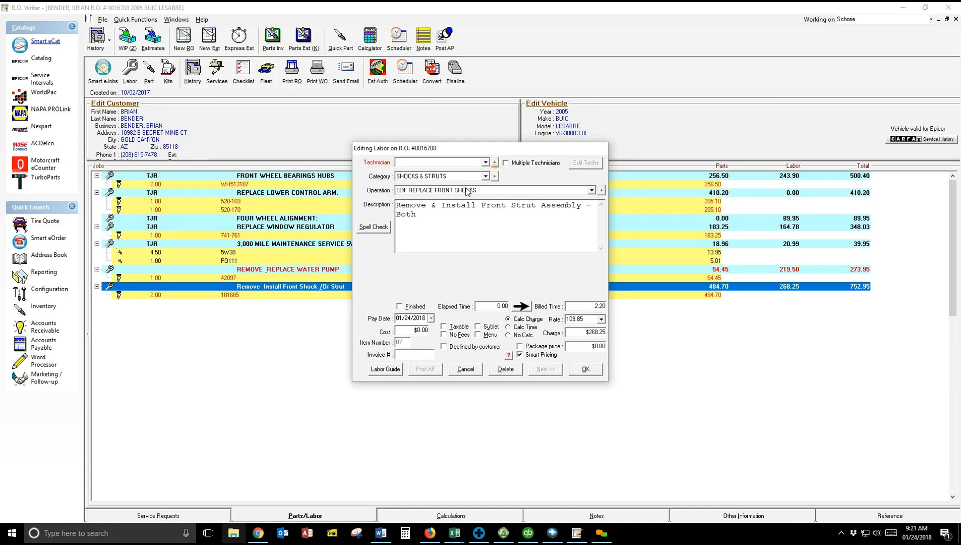
key(Right)
key(Right)
key(Delete)
key(Delete)
key(Delete)
key(Delete)
key(Delete)
key(Delete)
click(584, 371)
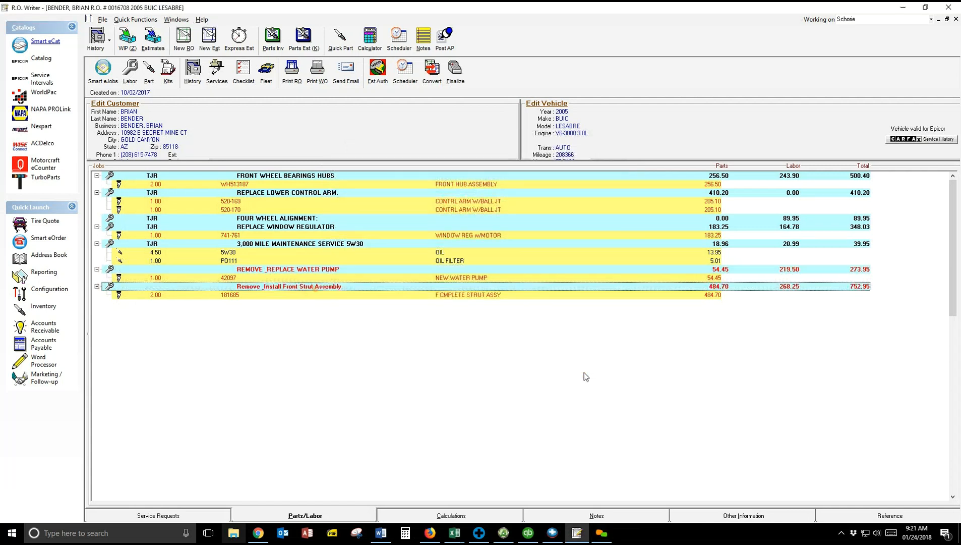
Preview the printed repair order, check the Remove & Install Front Strut Assembly line, and close the preview
click(291, 74)
click(501, 274)
click(525, 317)
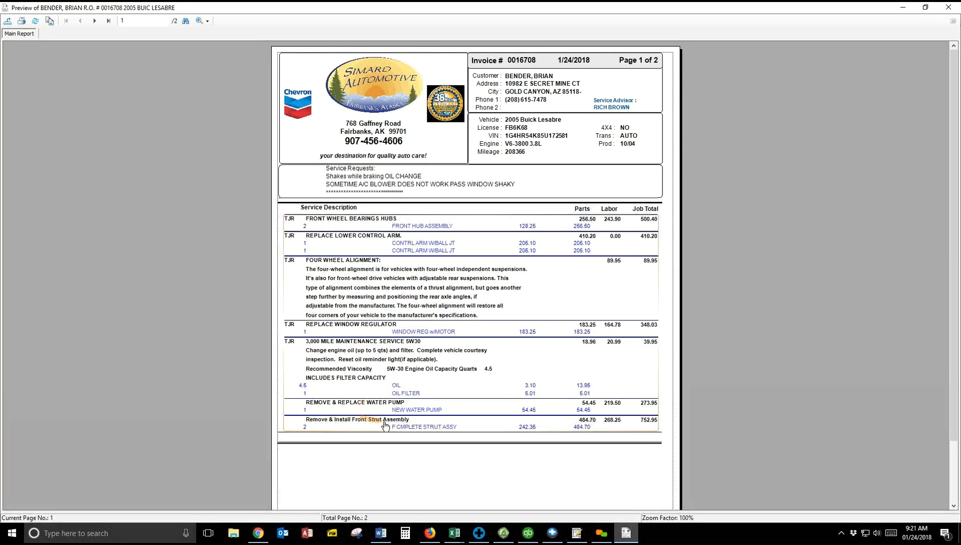
drag(558, 421, 626, 418)
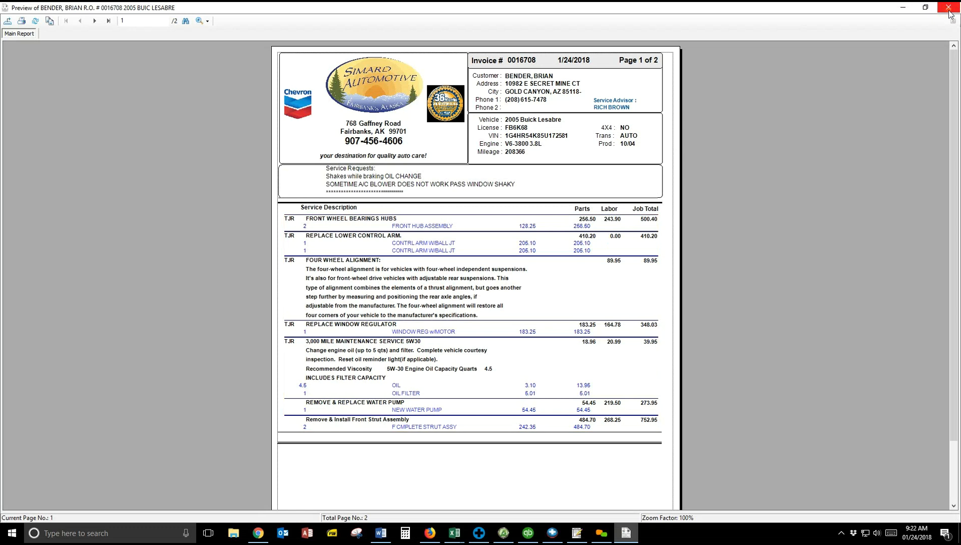
click(949, 8)
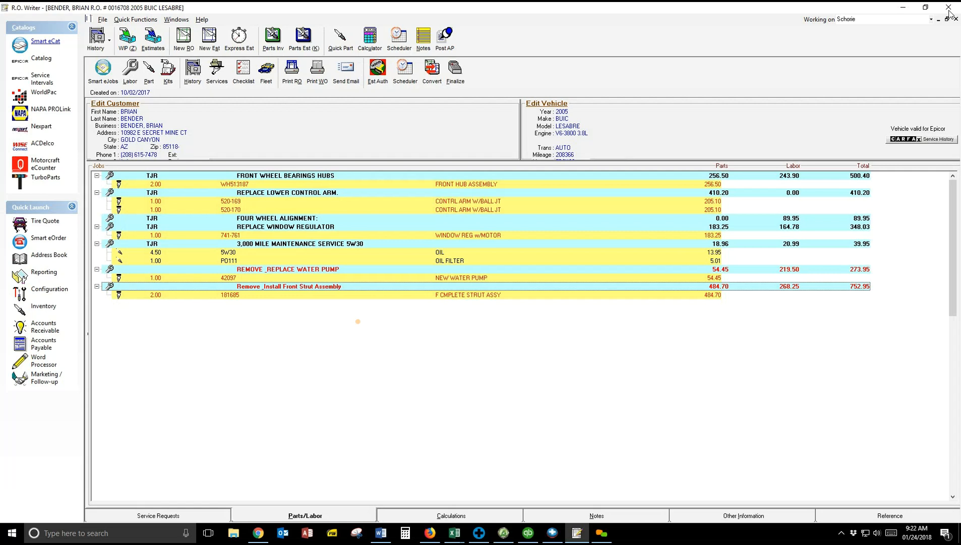
Post the COOLANT POWER FLUSH - GREEN smart job from the BG Maintenance Serv category to the repair order
click(111, 78)
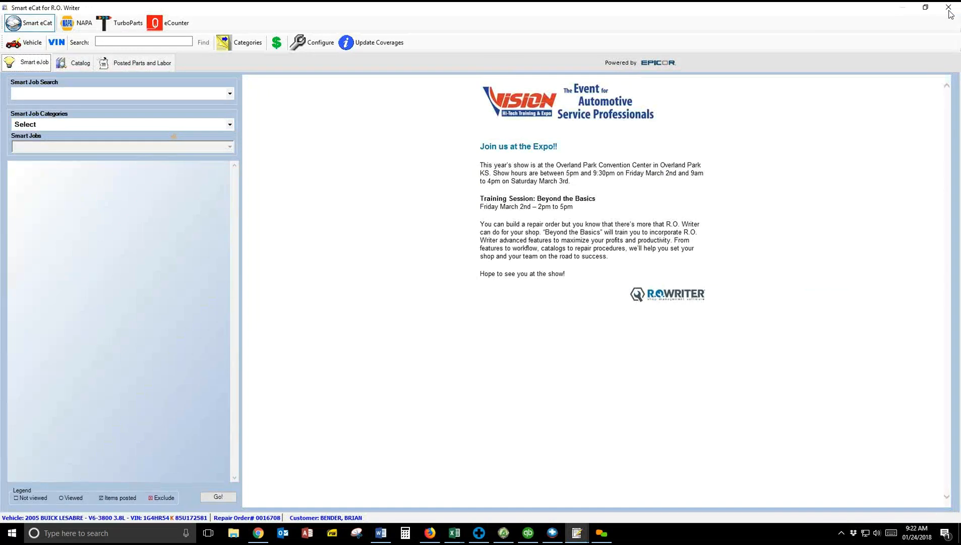
click(164, 123)
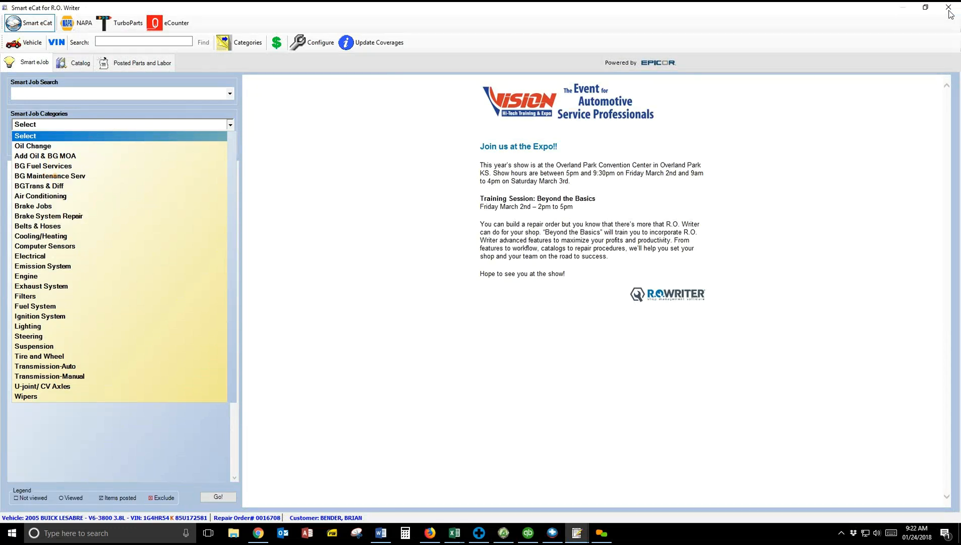
click(55, 176)
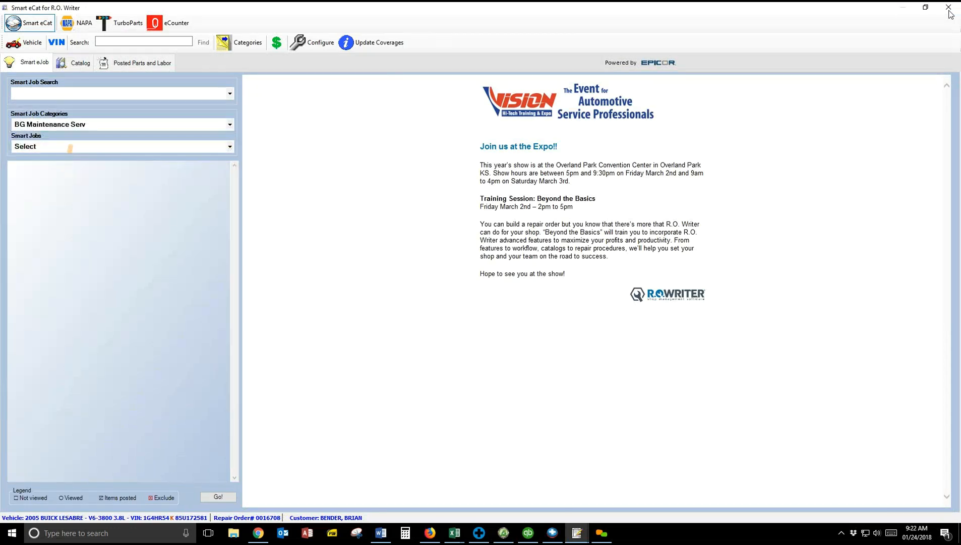
click(71, 147)
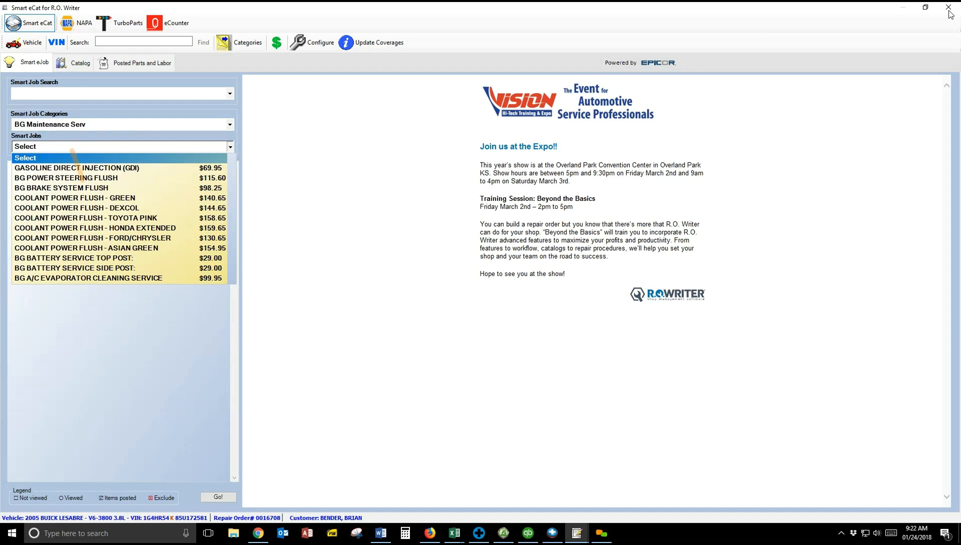
click(81, 198)
click(218, 497)
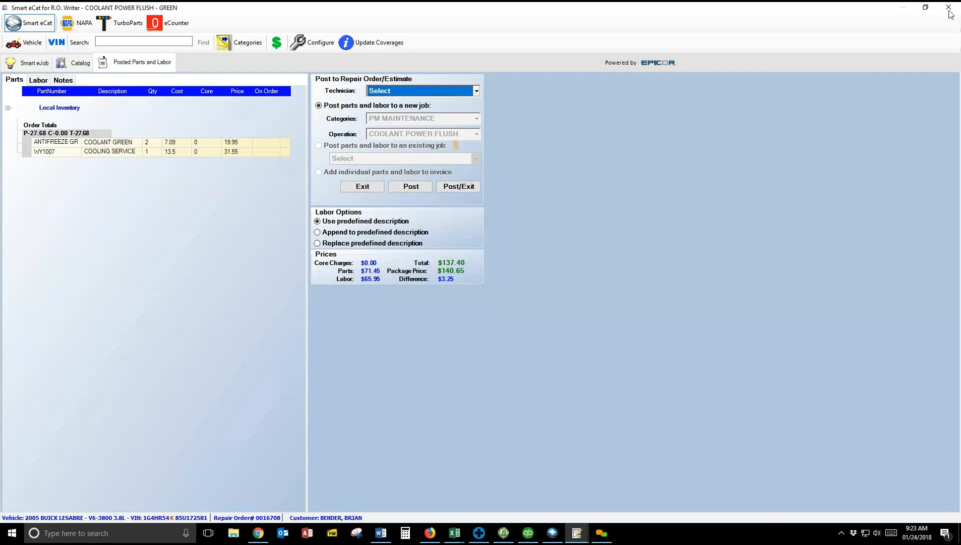
click(459, 186)
click(521, 317)
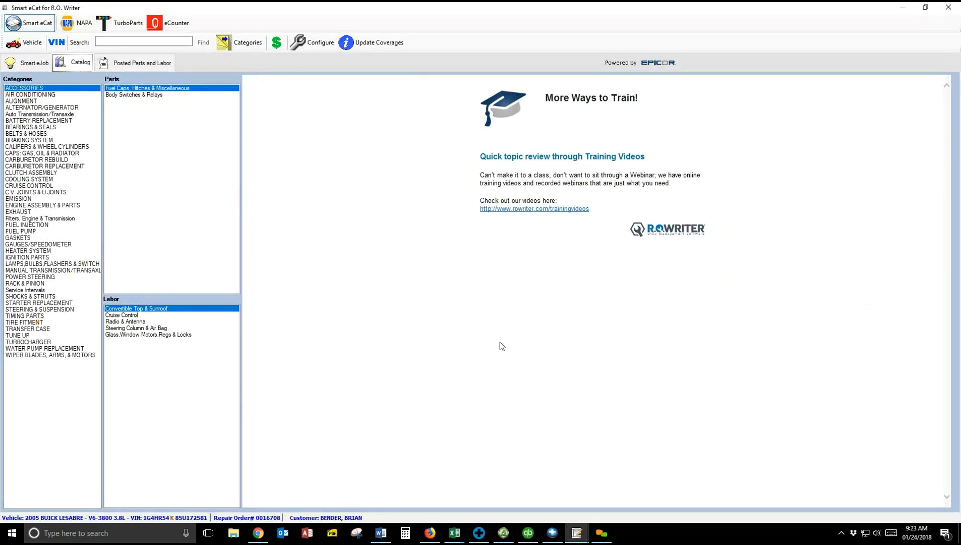
Open the Shocks & Struts parts listing from the SHOCKS & STRUTS catalog category and review the supplier's available parts
click(41, 296)
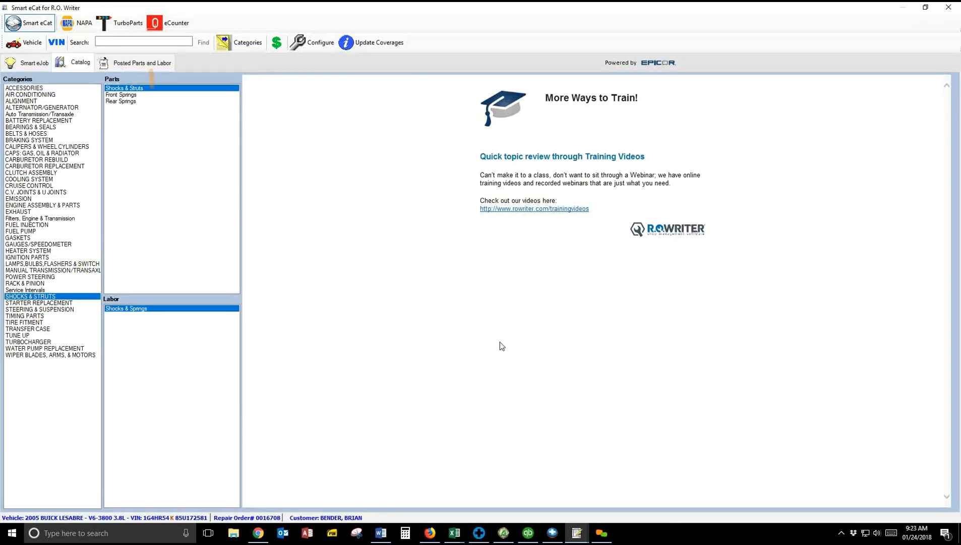
double_click(138, 87)
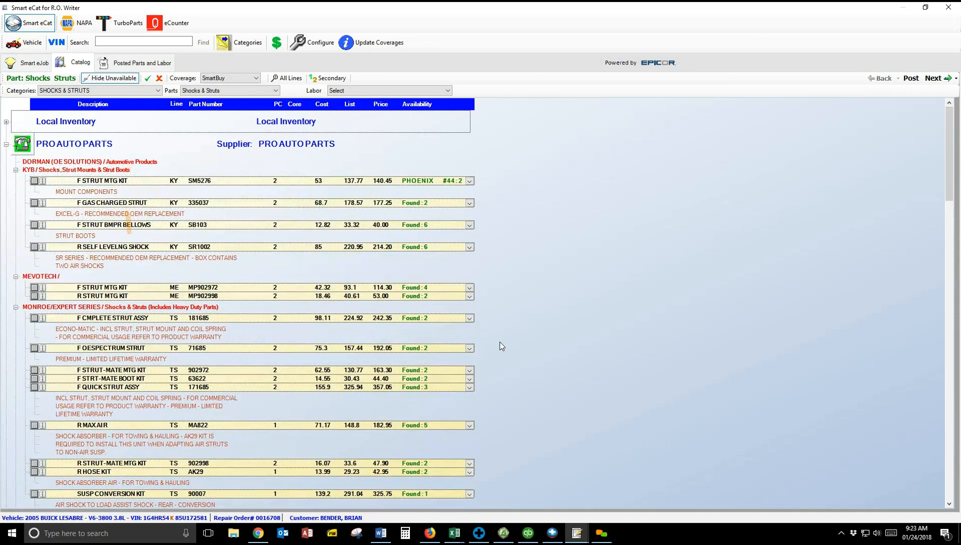
scroll(501, 341, down, 2)
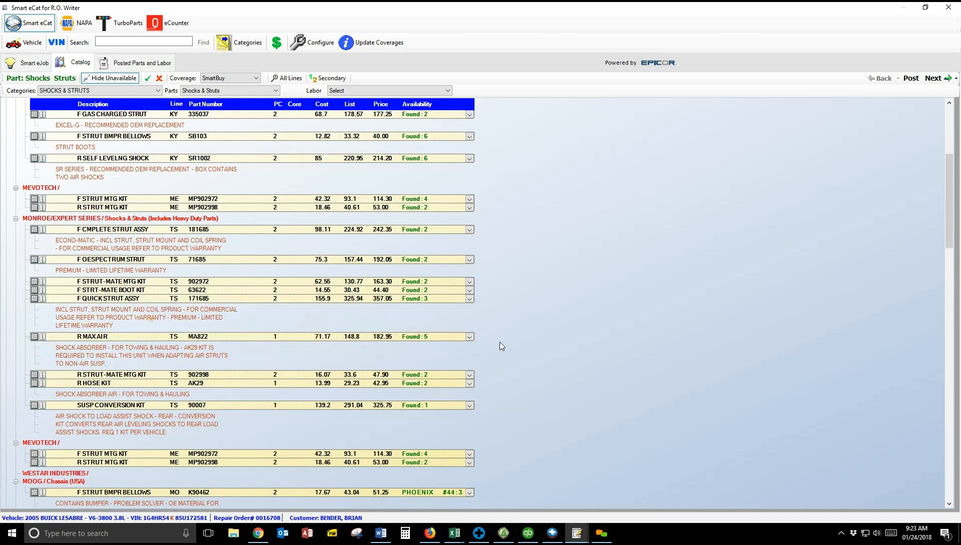
scroll(501, 342, down, 1)
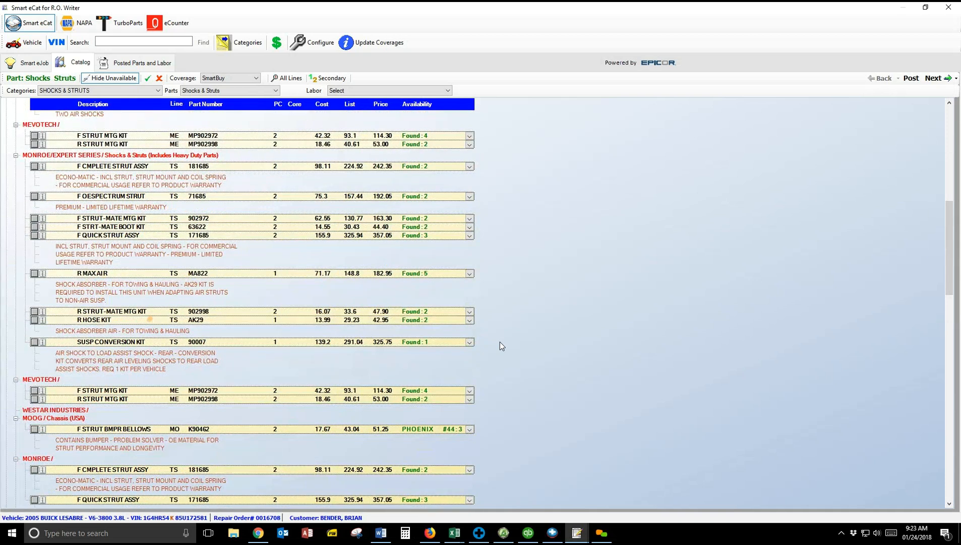
scroll(500, 342, up, 3)
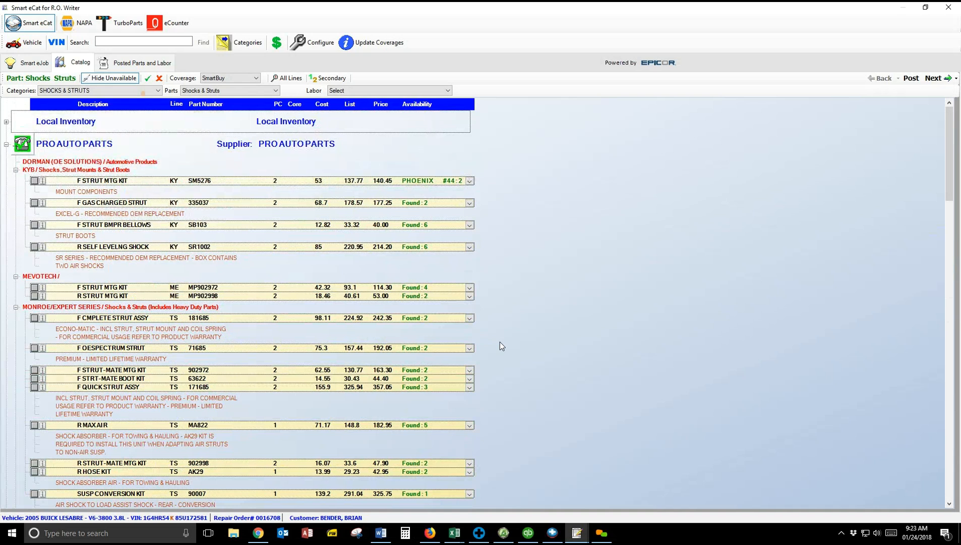
Examine the alternative category and part choices for the Shocks & Struts listing, keeping the current selections
click(149, 89)
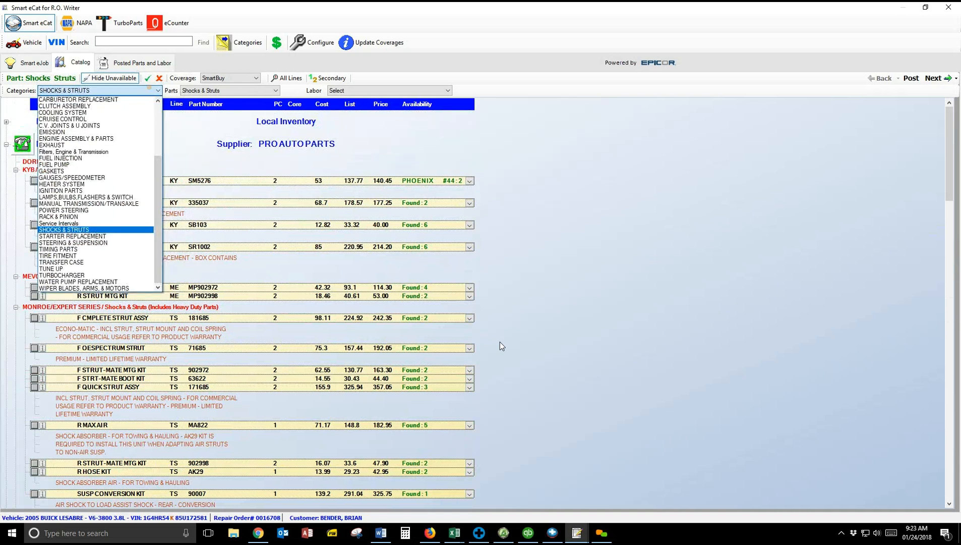
click(149, 89)
click(212, 90)
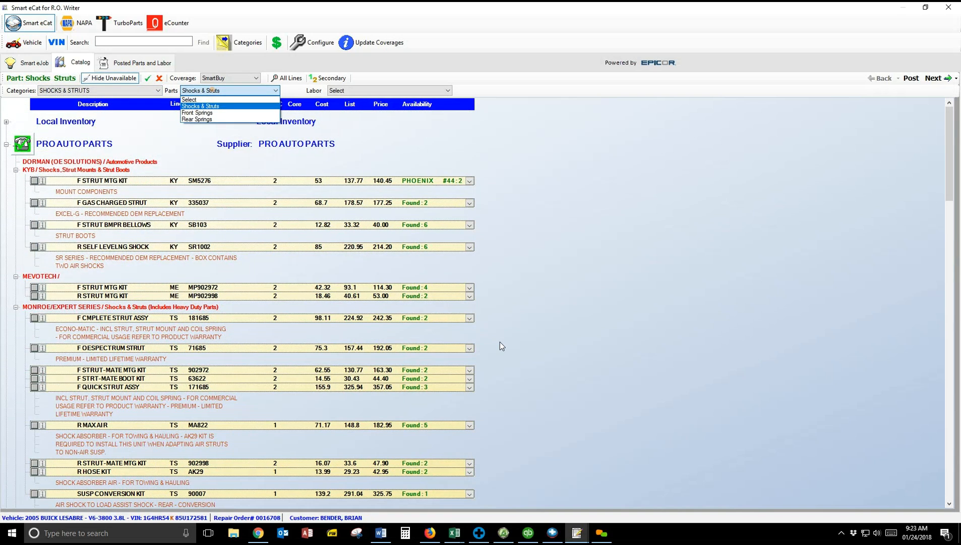
click(212, 90)
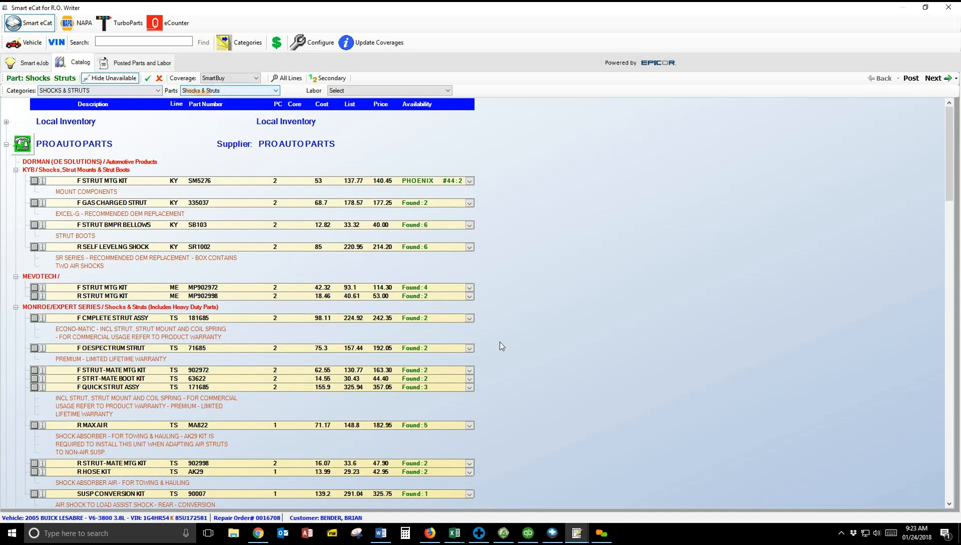
Search the catalog for "water pump", view the Water Pump labor listing, and close the catalog without posting anything
click(136, 43)
text(water)
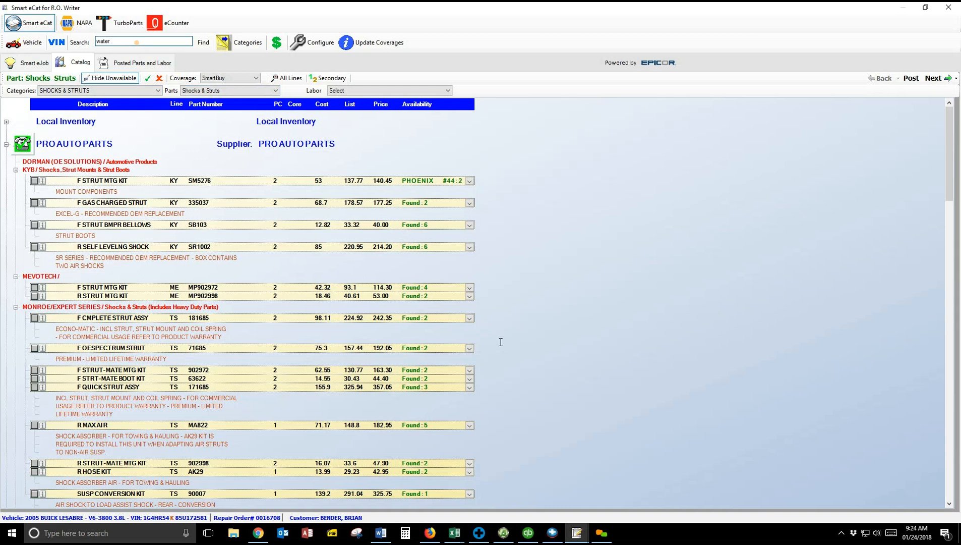
text( pump)
click(203, 43)
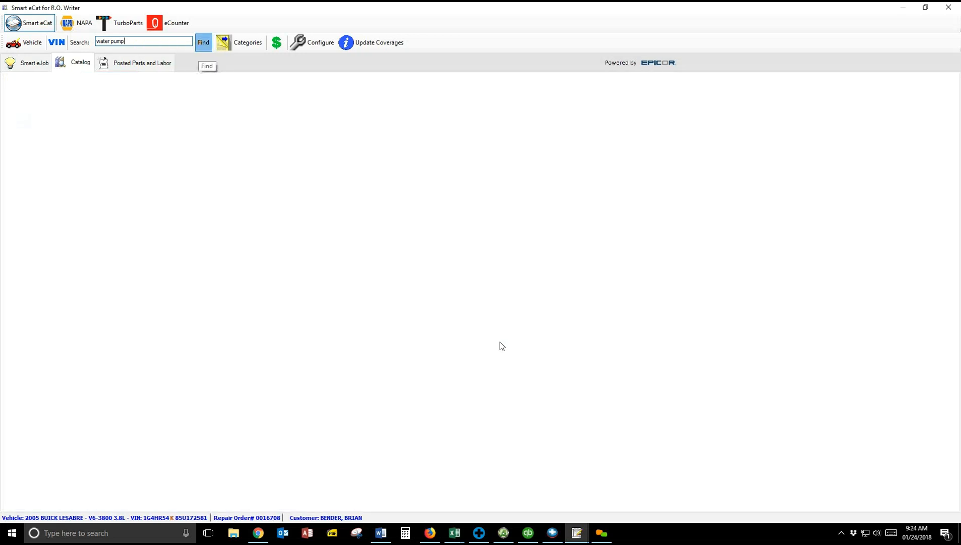
click(165, 104)
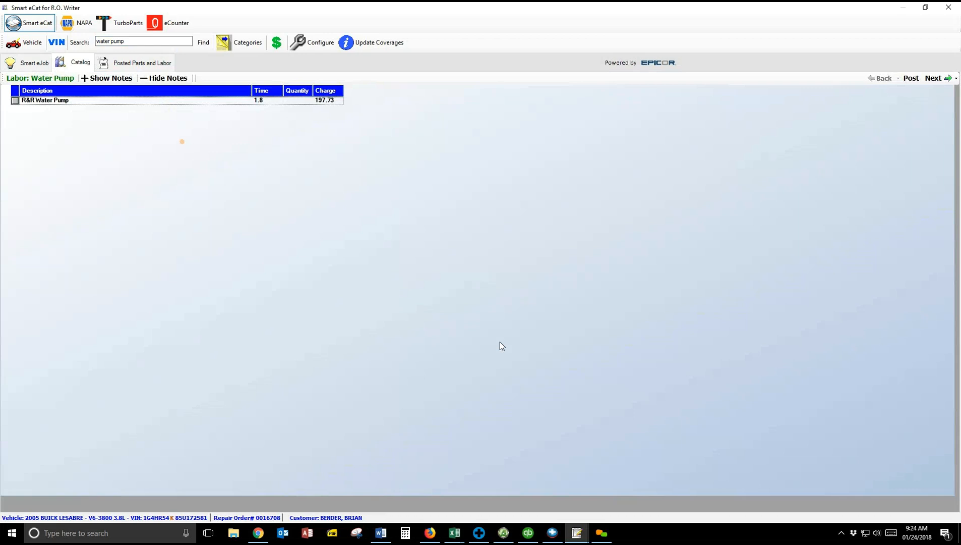
click(154, 40)
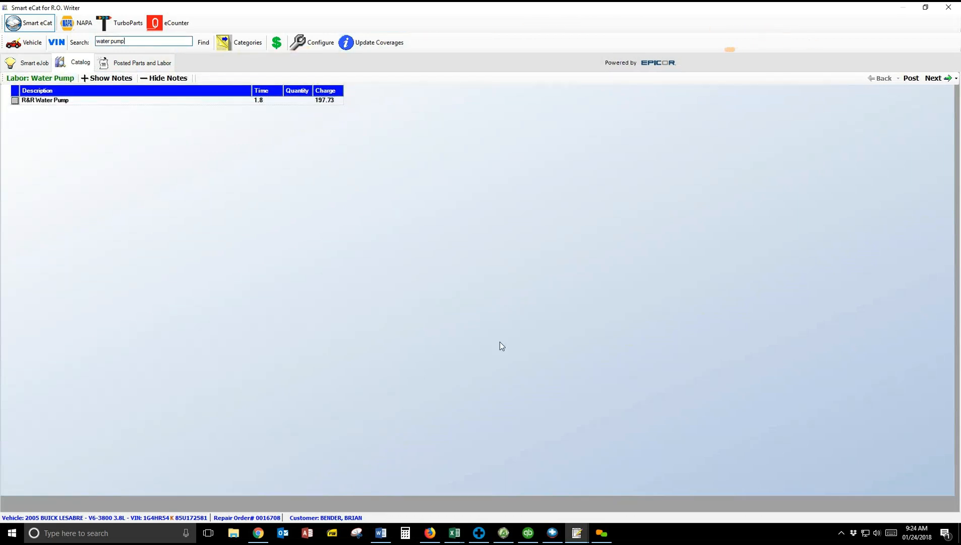
click(948, 7)
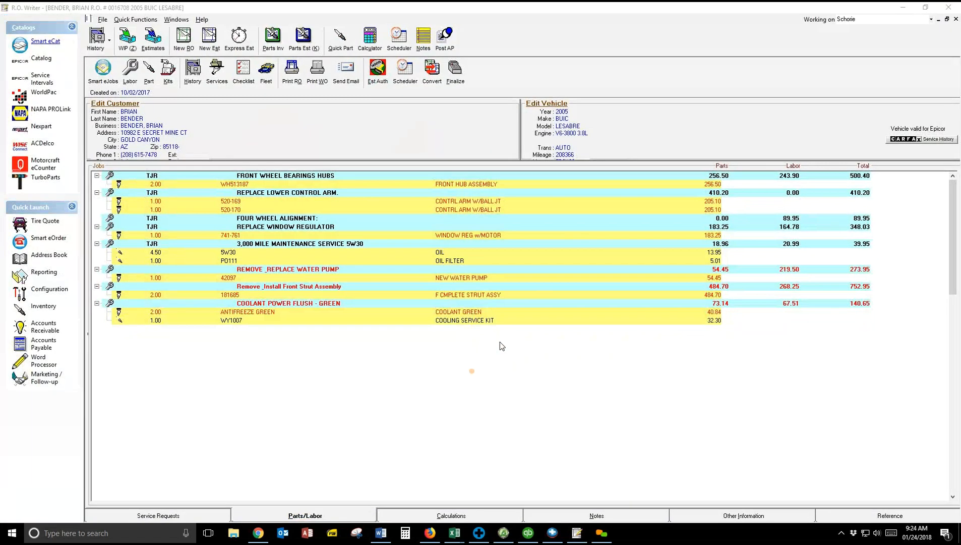